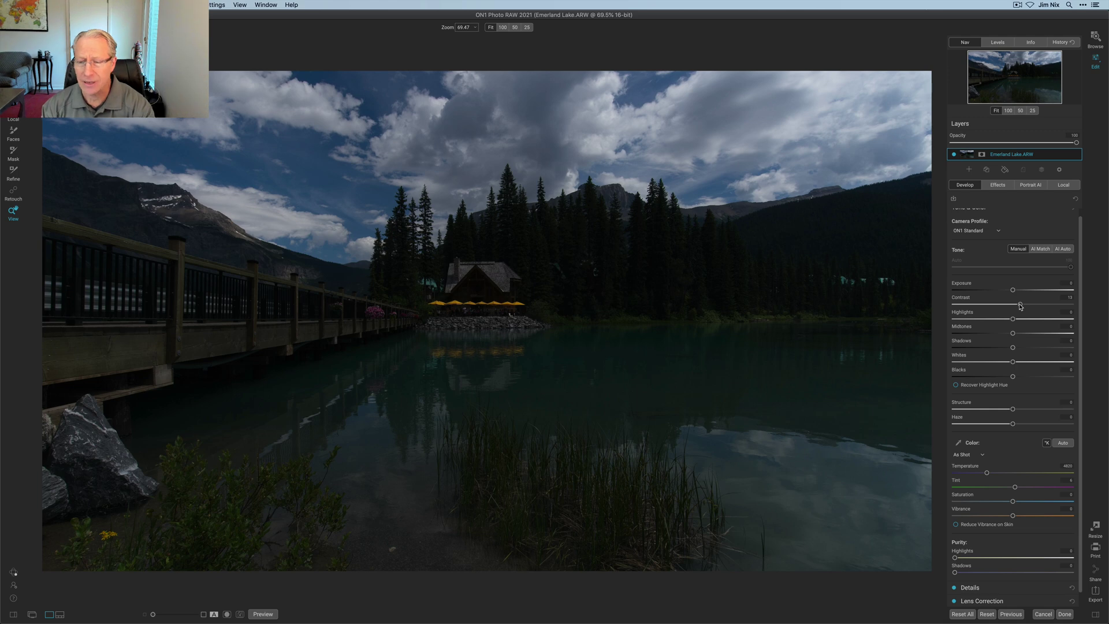
Lower highlights to about -18, lift shadows to about 30, warm the temperature slightly, boost saturation and vibrance, and compare with the original.
{"action": "left_click_drag", "start_coordinate": [1012, 321], "coordinate": [1030, 349]}
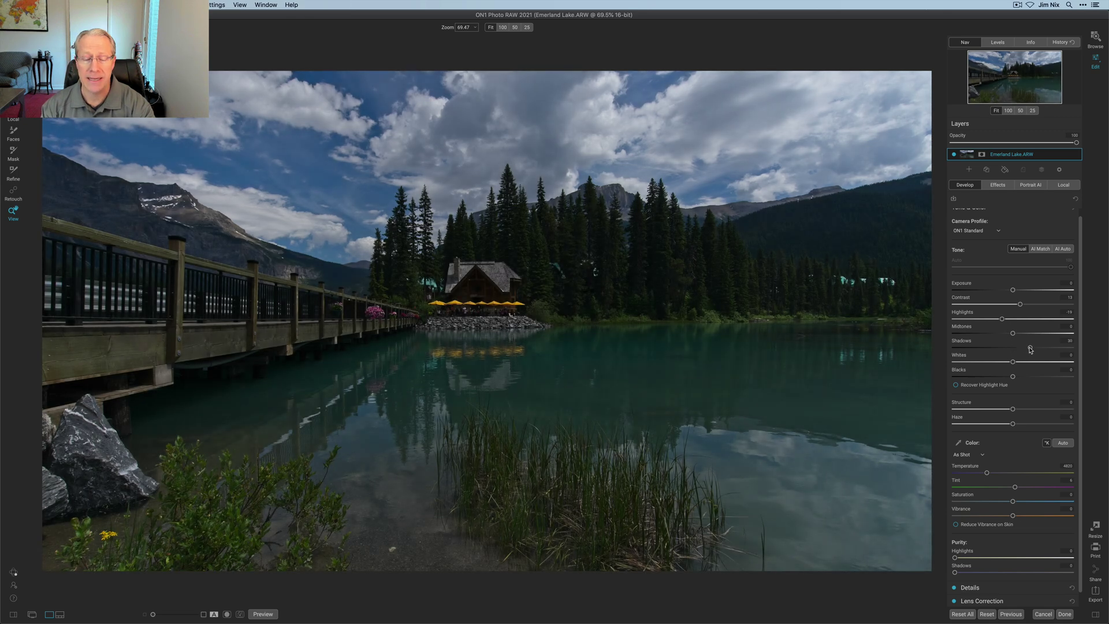
{"action": "scroll", "coordinate": [994, 462], "scroll_direction": "down", "scroll_amount": 1}
{"action": "left_click_drag", "start_coordinate": [988, 459], "coordinate": [1024, 501]}
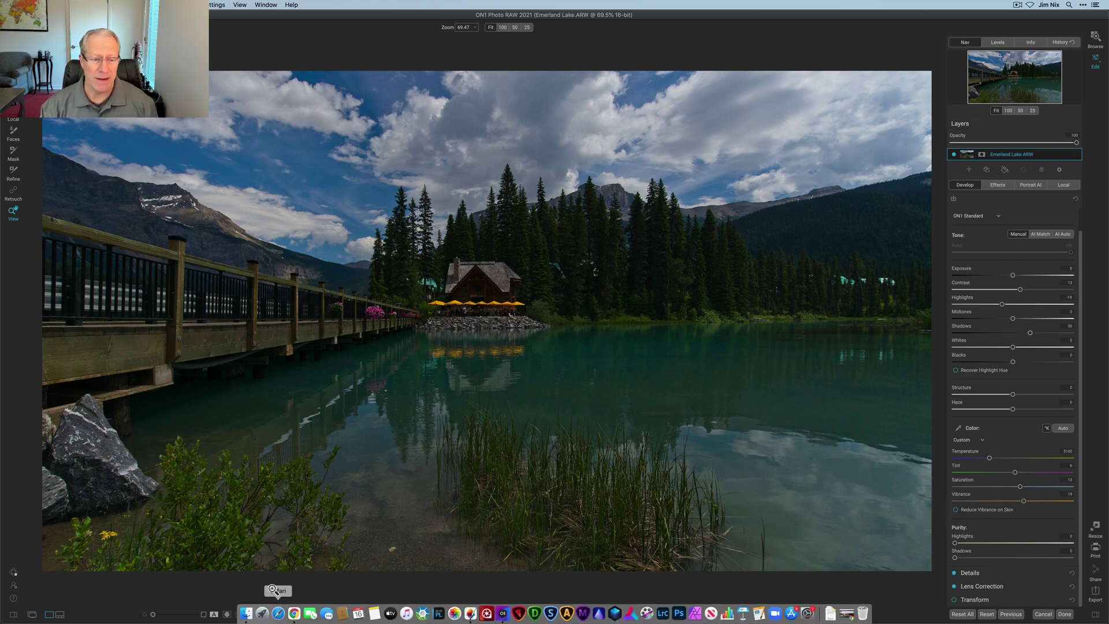
{"action": "left_click", "coordinate": [263, 616]}
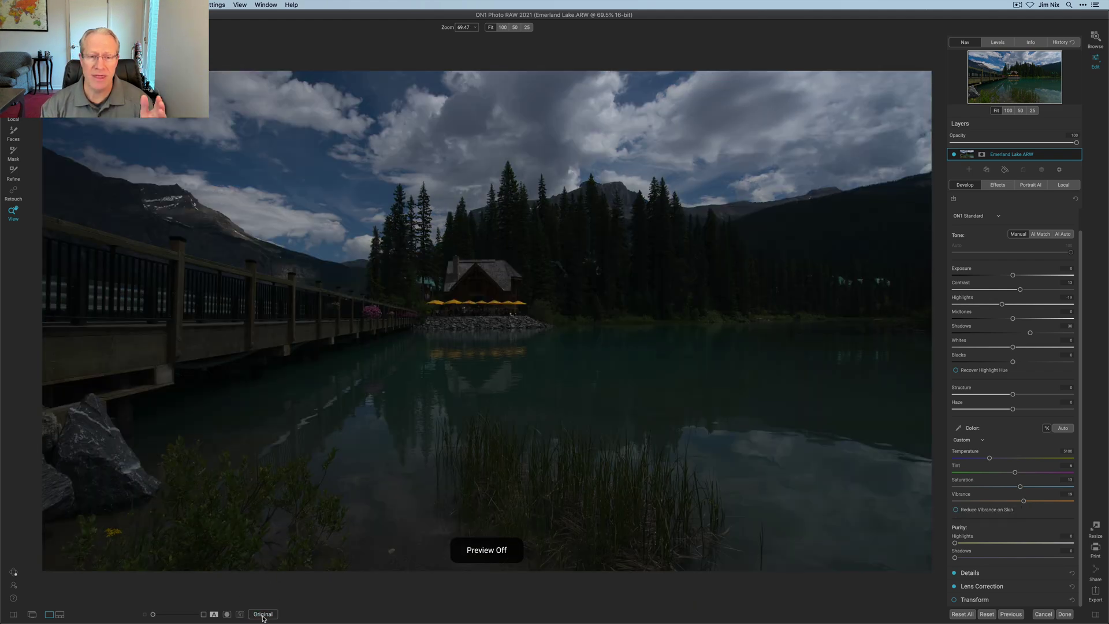
{"action": "left_click", "coordinate": [263, 616]}
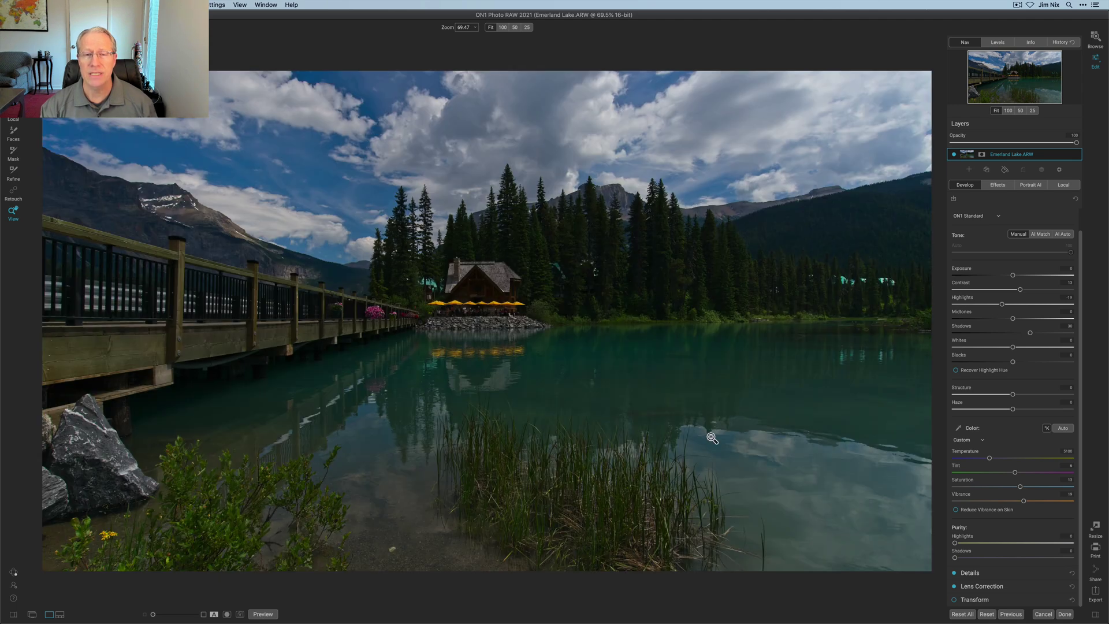
Add a Tone Enhancer filter with Shadows raised to about 90, and compare the photo with and without it.
{"action": "left_click", "coordinate": [998, 186]}
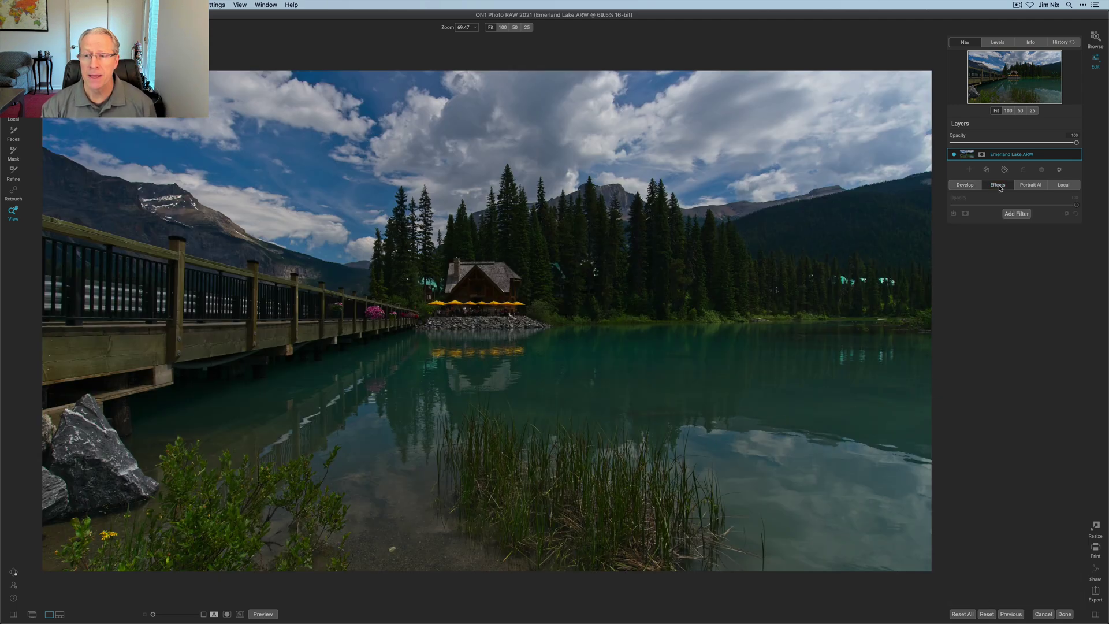
{"action": "left_click", "coordinate": [1014, 215]}
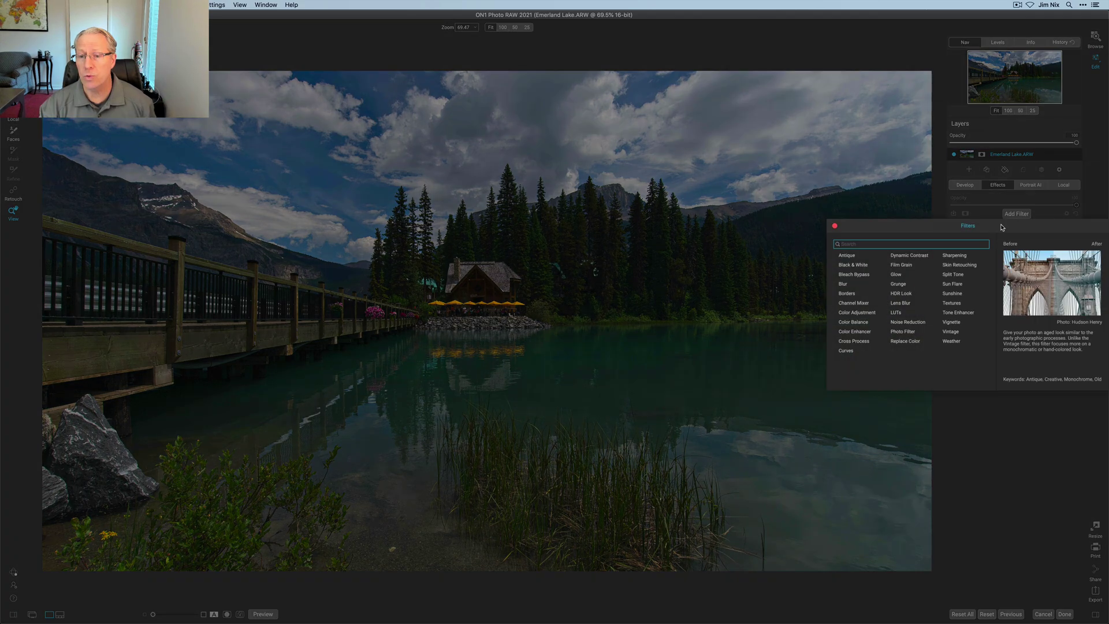
{"action": "left_click", "coordinate": [959, 314]}
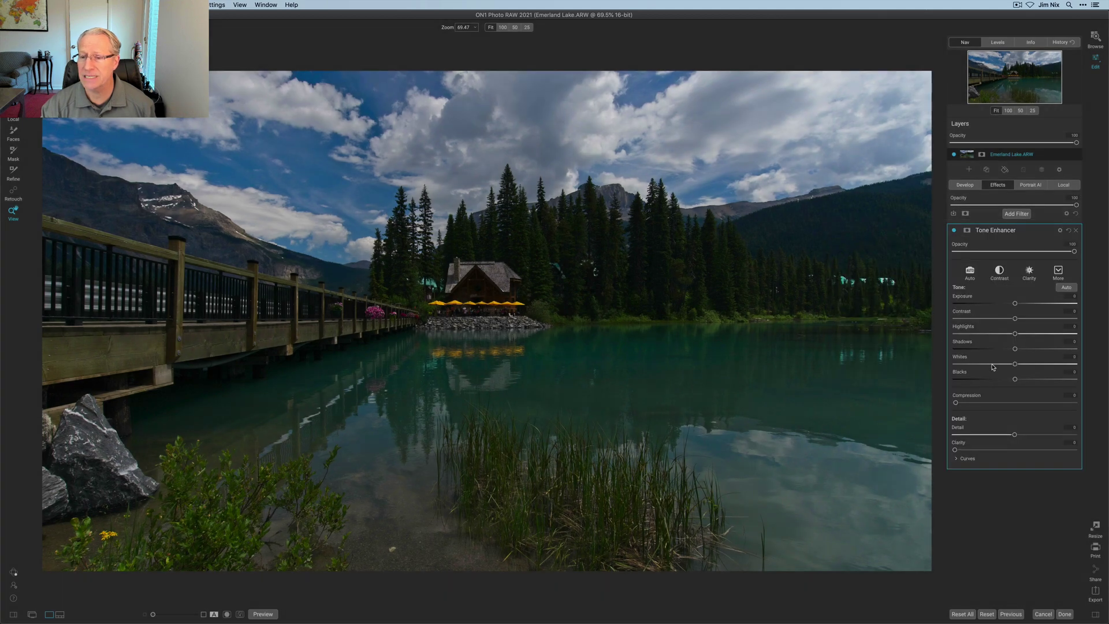
{"action": "left_click_drag", "start_coordinate": [1016, 350], "coordinate": [1072, 349]}
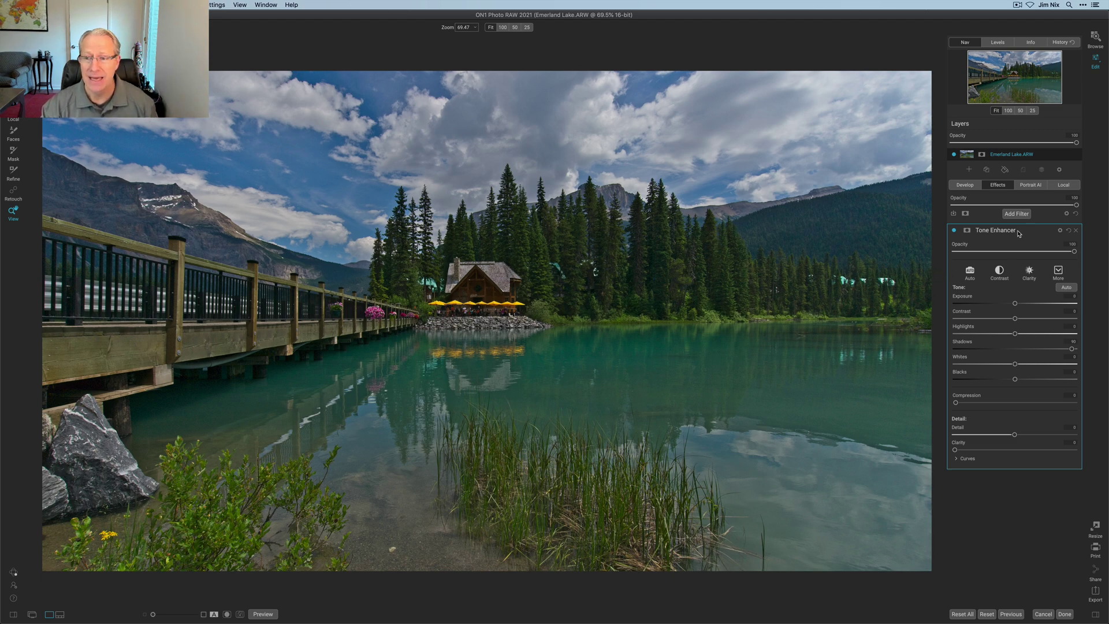
{"action": "left_click", "coordinate": [954, 230]}
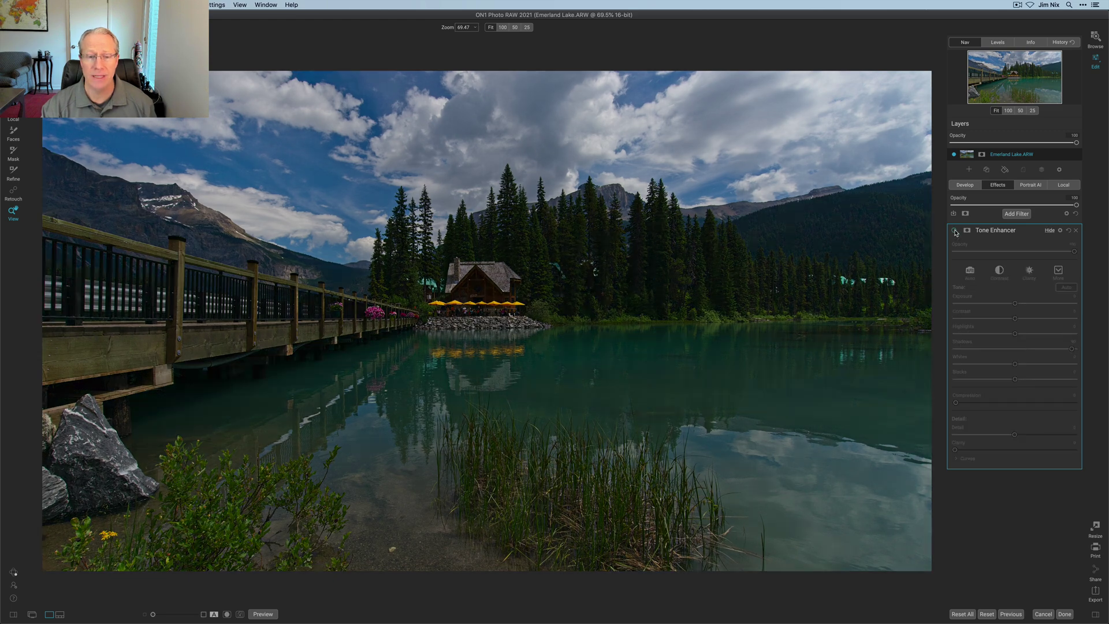
{"action": "left_click", "coordinate": [954, 230]}
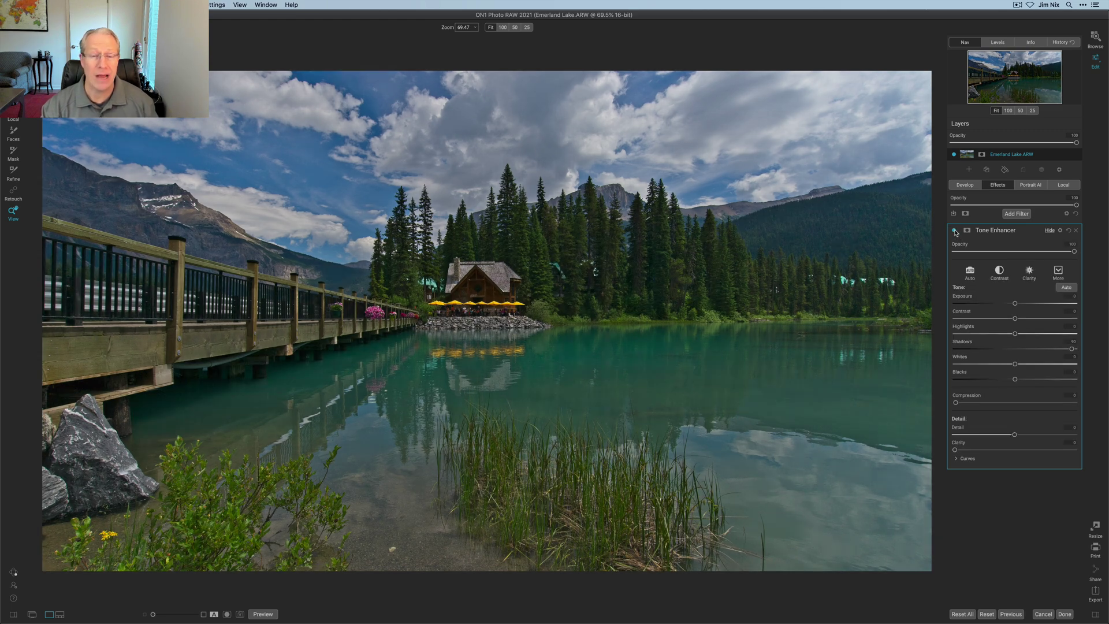
Add a Sunshine filter and set its Warmth to about 15 and Saturation to about 4.
{"action": "left_click", "coordinate": [1016, 215]}
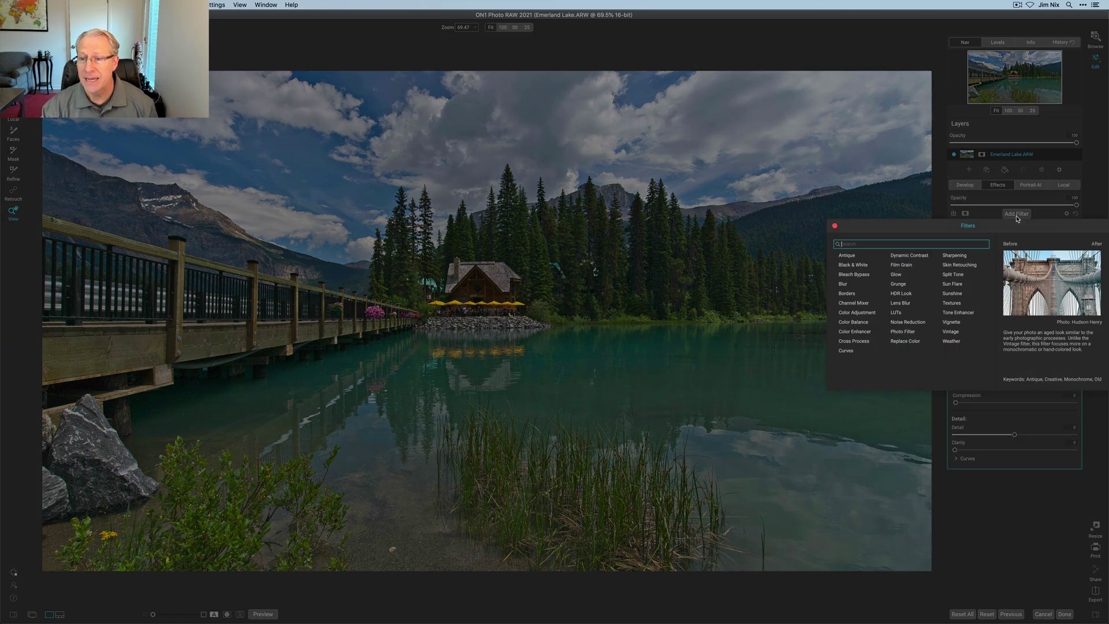
{"action": "left_click", "coordinate": [954, 295]}
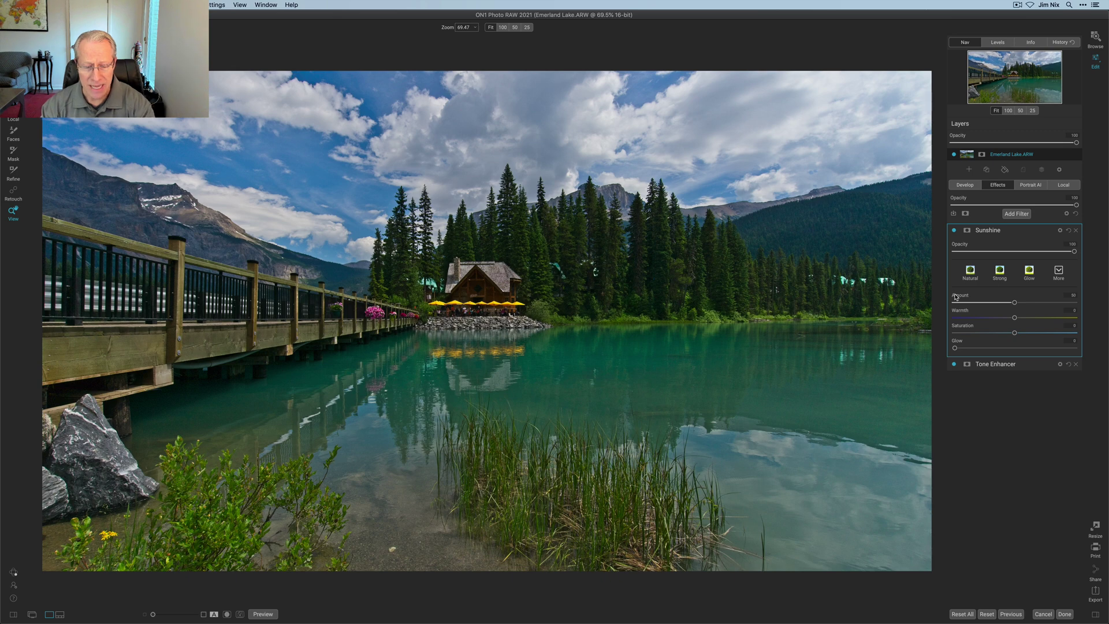
{"action": "mouse_move", "coordinate": [1015, 318]}
{"action": "left_mouse_down"}
{"action": "mouse_move", "coordinate": [1034, 320]}
{"action": "mouse_move", "coordinate": [1021, 336]}
{"action": "left_mouse_up"}
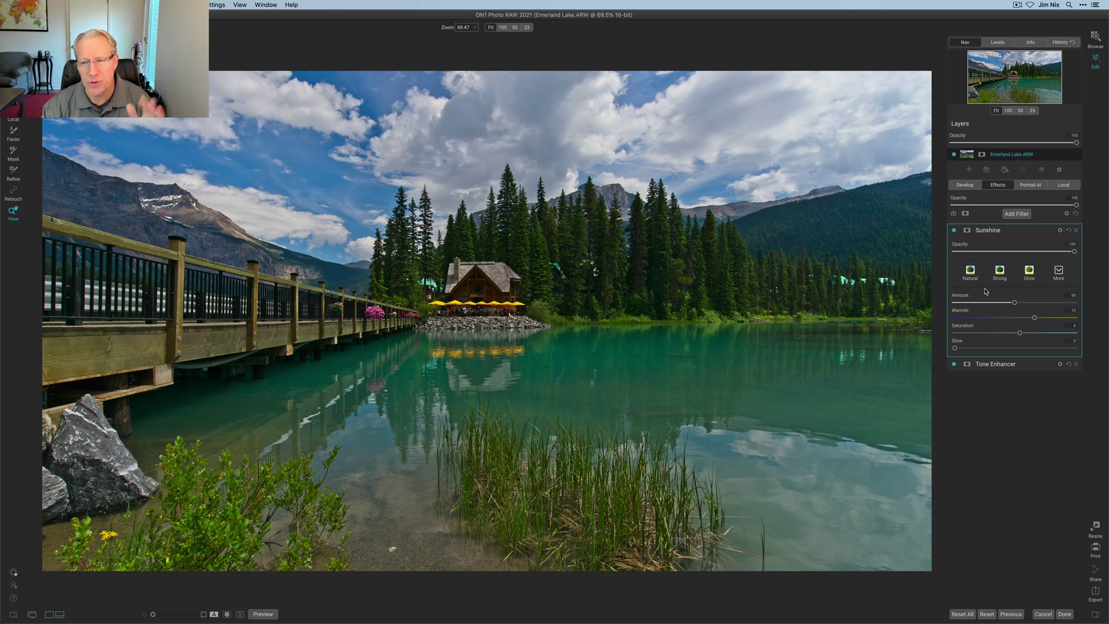
Add a Color Balance filter tinting the shadows purple, with hue about 270 and amount about 22, and compare its effect.
{"action": "left_click", "coordinate": [1017, 214]}
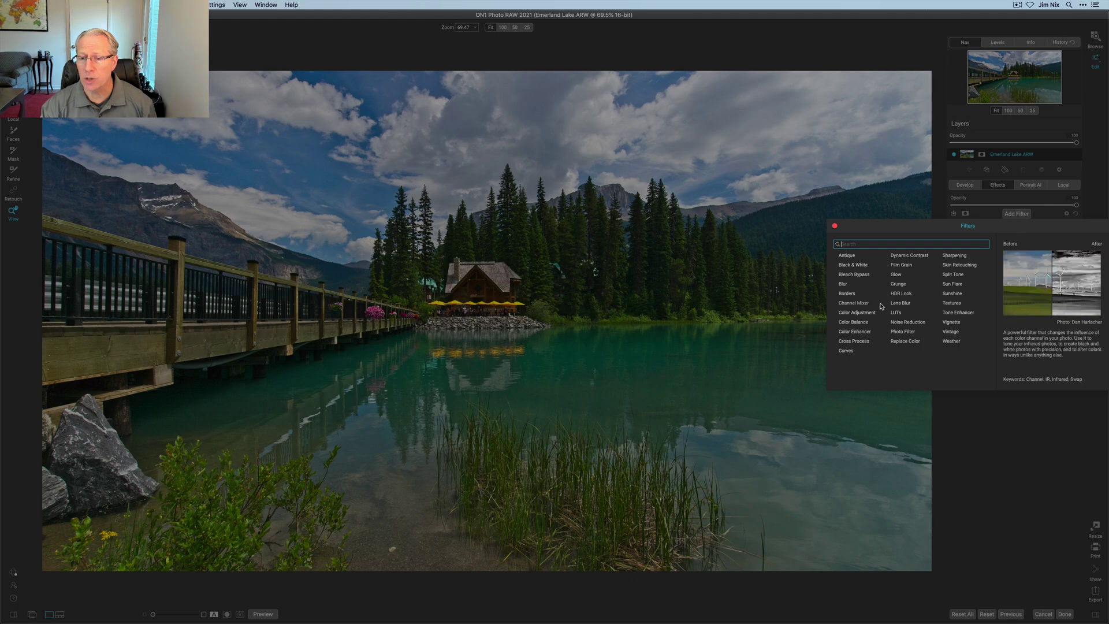
{"action": "left_click", "coordinate": [854, 322]}
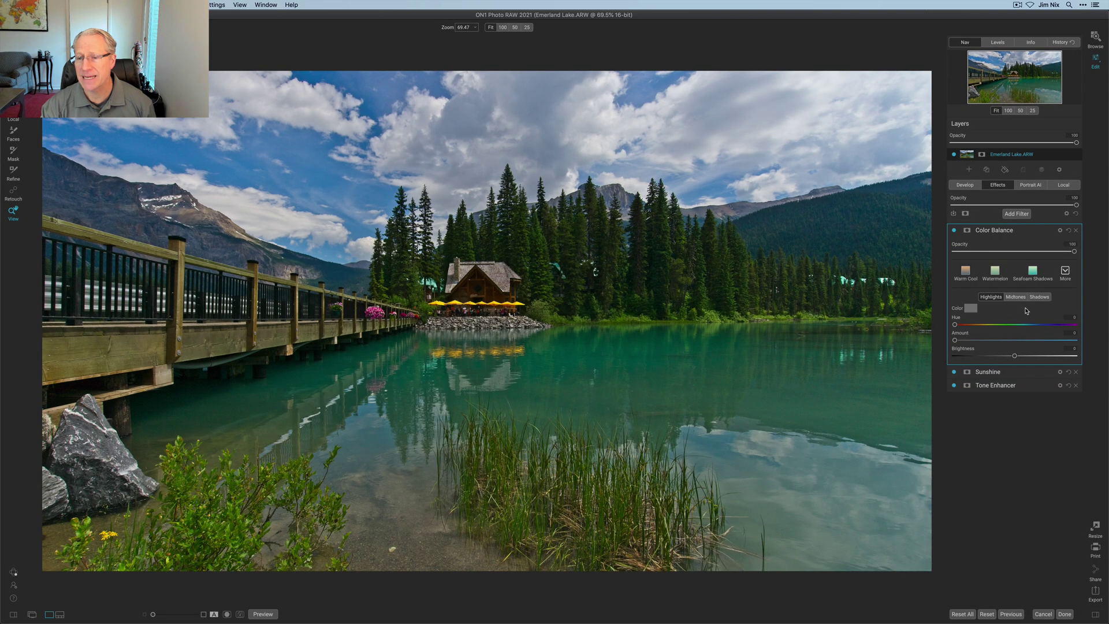
{"action": "left_click", "coordinate": [1040, 297]}
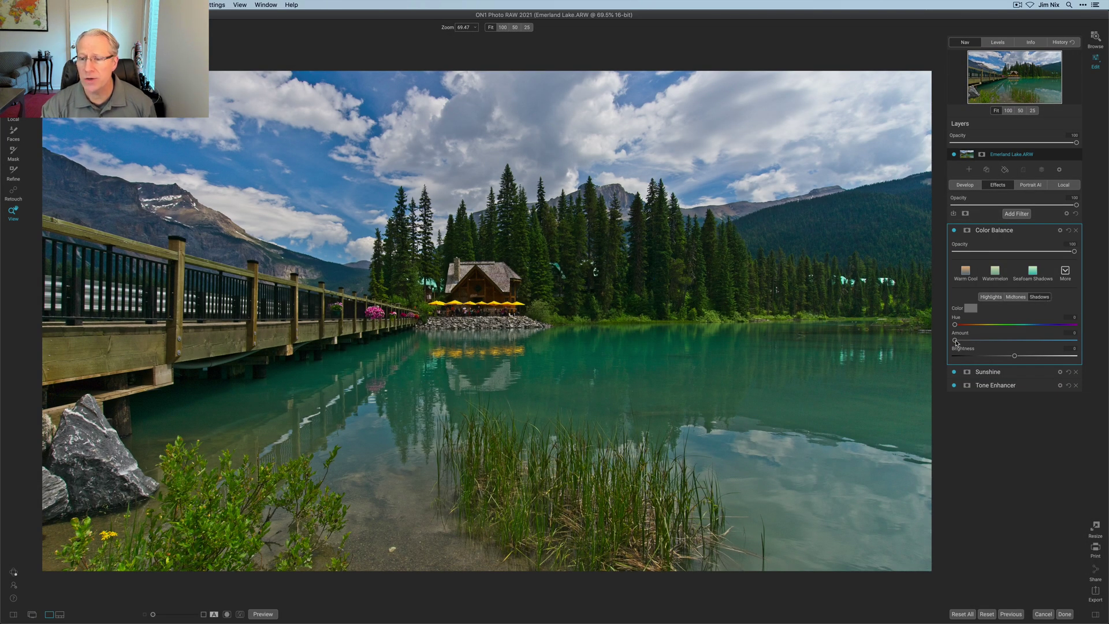
{"action": "left_click_drag", "start_coordinate": [955, 324], "coordinate": [1045, 328]}
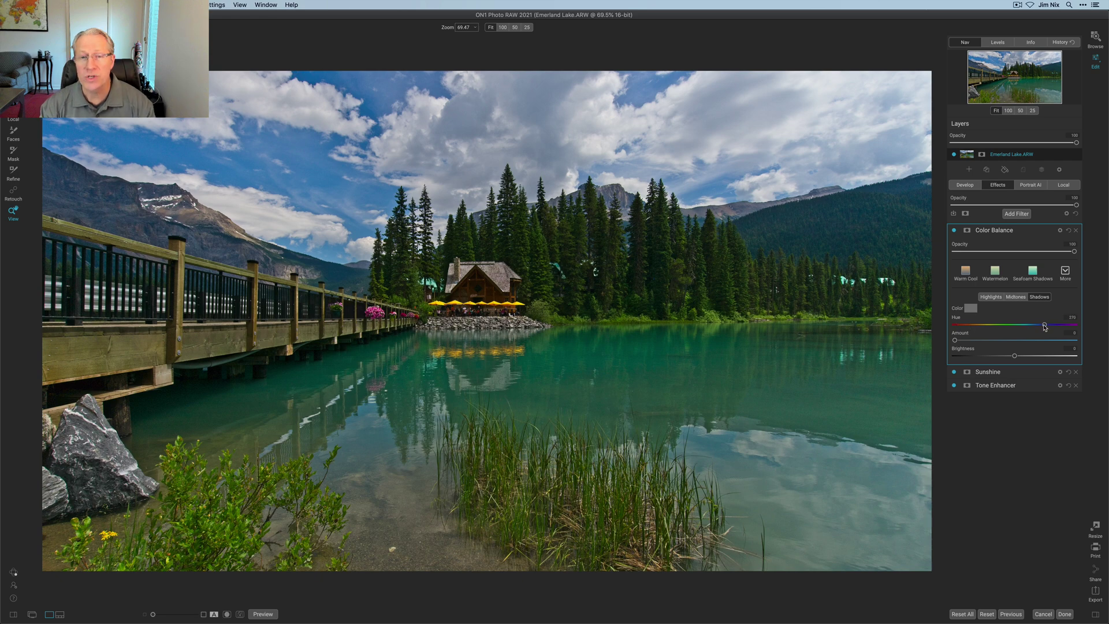
{"action": "left_click_drag", "start_coordinate": [954, 341], "coordinate": [982, 345]}
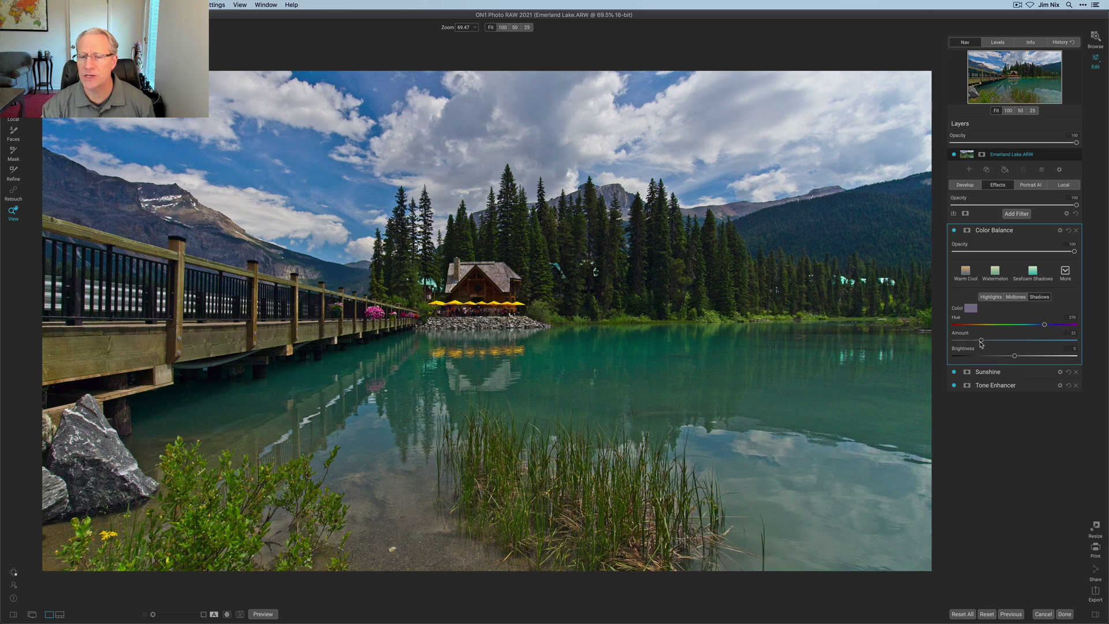
{"action": "left_click", "coordinate": [954, 231]}
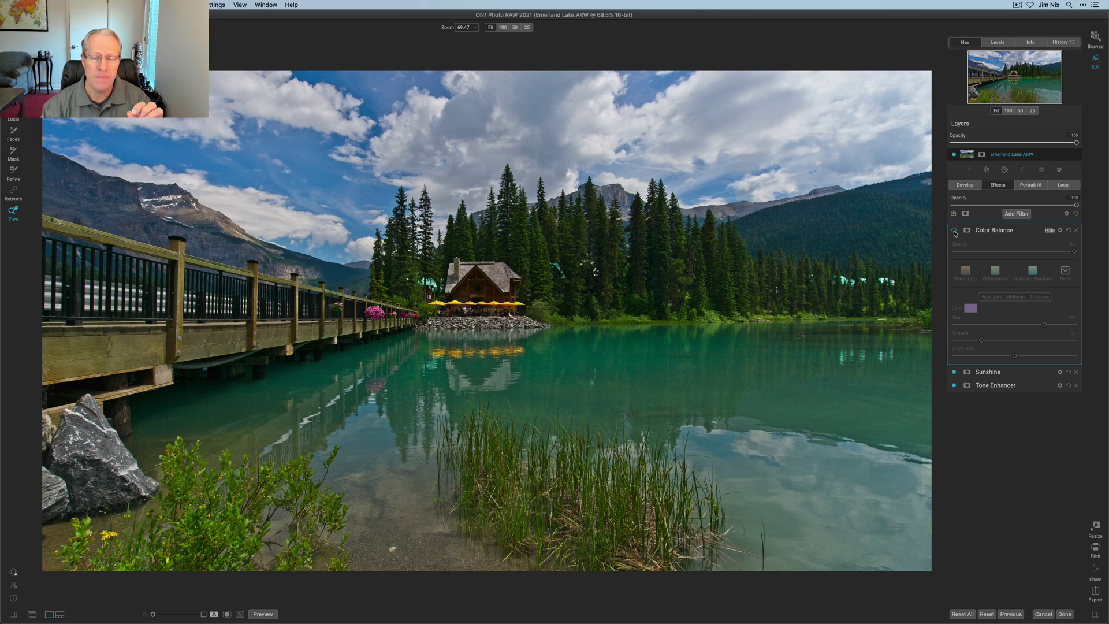
{"action": "left_click", "coordinate": [954, 231]}
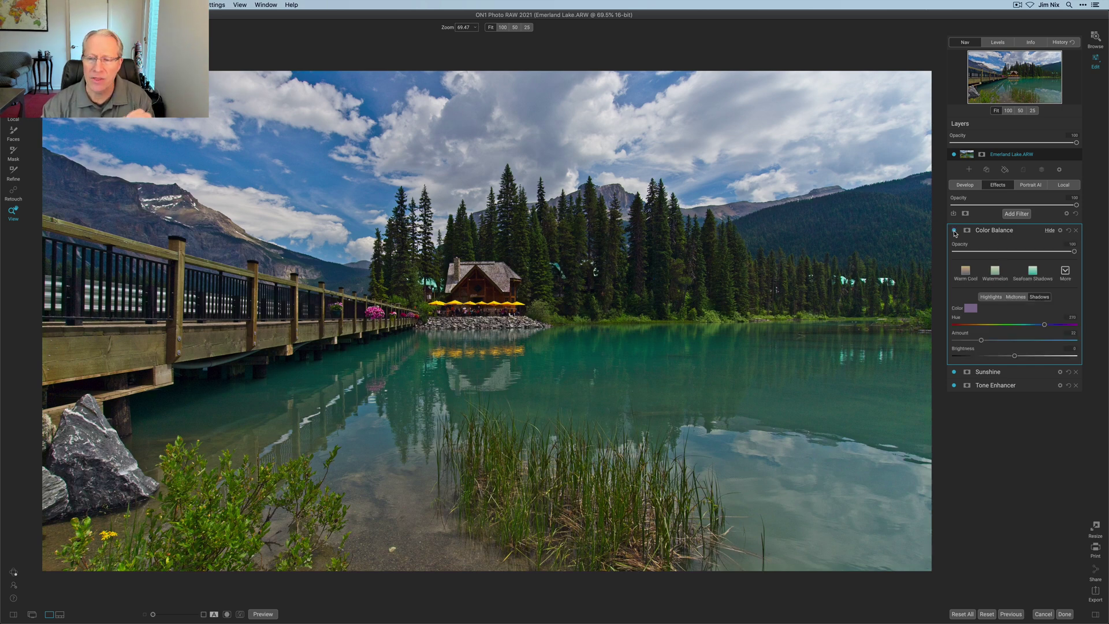
{"action": "left_click", "coordinate": [954, 231]}
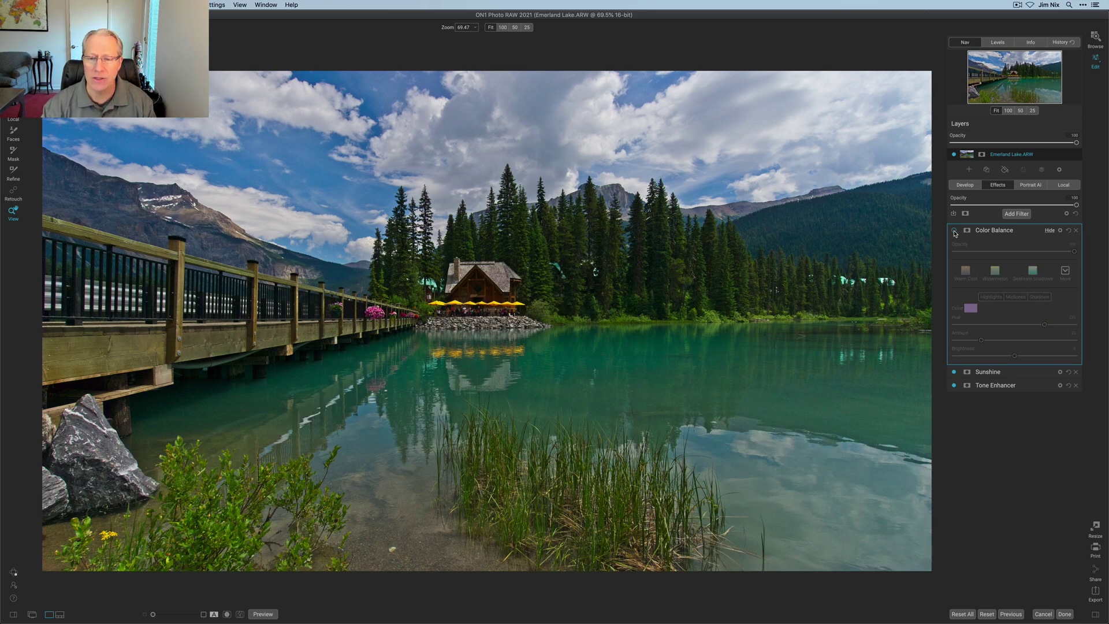
{"action": "left_click", "coordinate": [954, 231]}
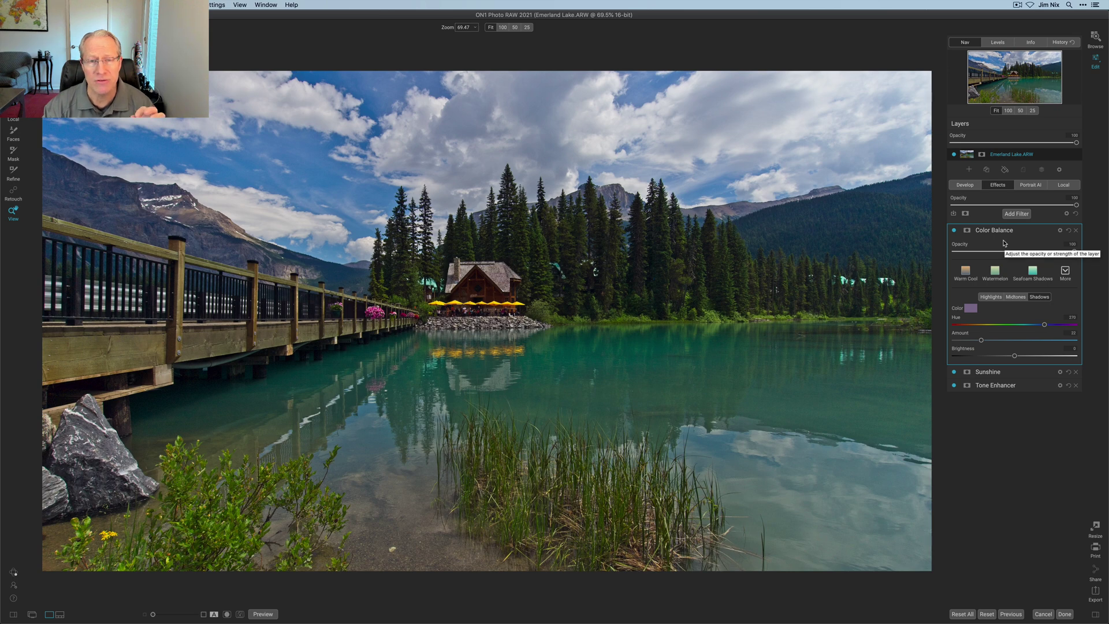
Add a Gaussian Blur filter and reduce its opacity to about 30 for a soft look.
{"action": "left_click", "coordinate": [1017, 214]}
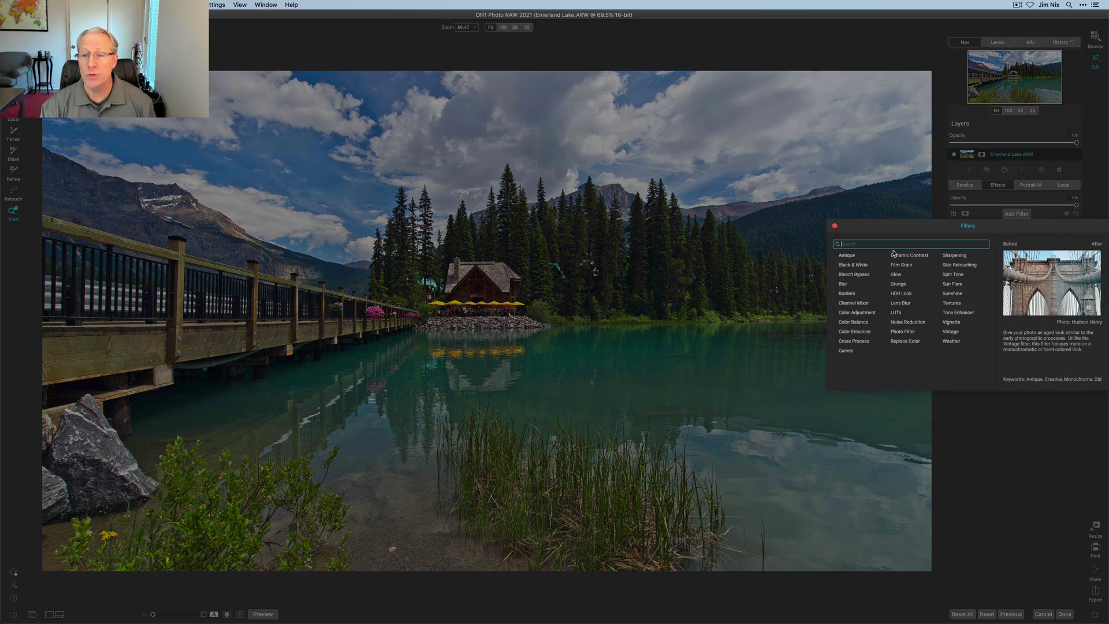
{"action": "left_click", "coordinate": [843, 284]}
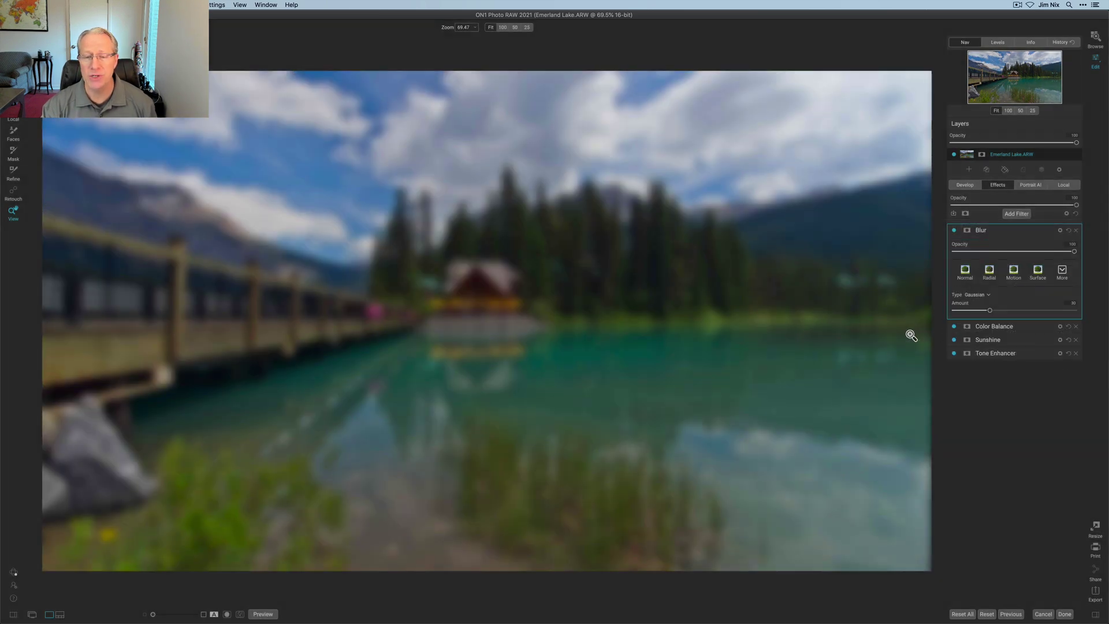
{"action": "left_click_drag", "start_coordinate": [1004, 252], "coordinate": [991, 254]}
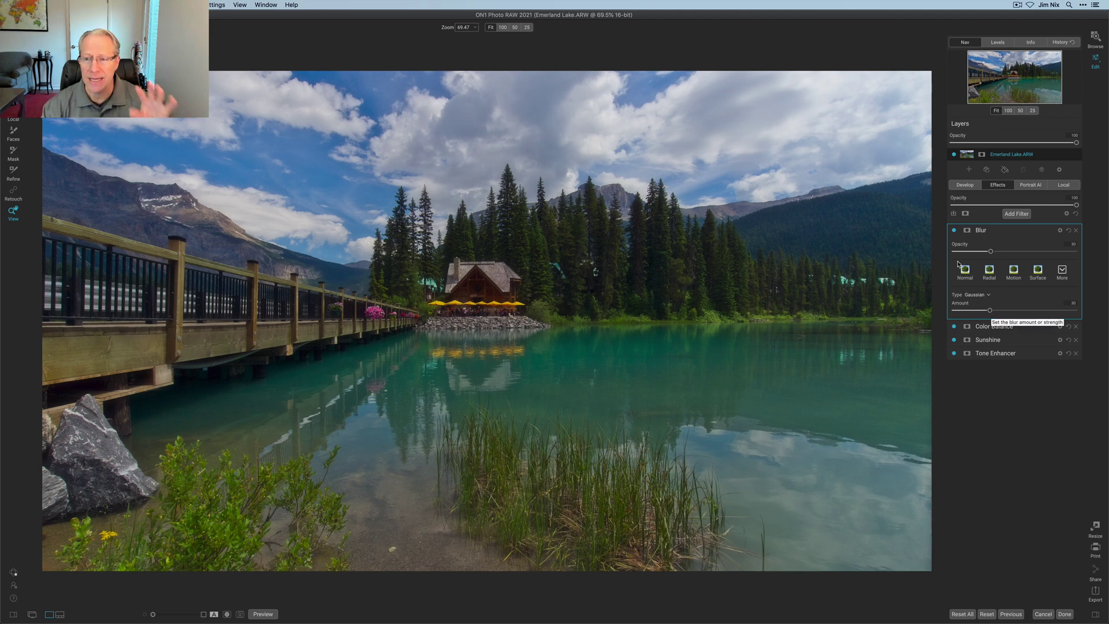
Invert the Blur mask and paint the effect into the sky and lake water, checking the mask view for missed areas.
{"action": "left_click", "coordinate": [968, 233]}
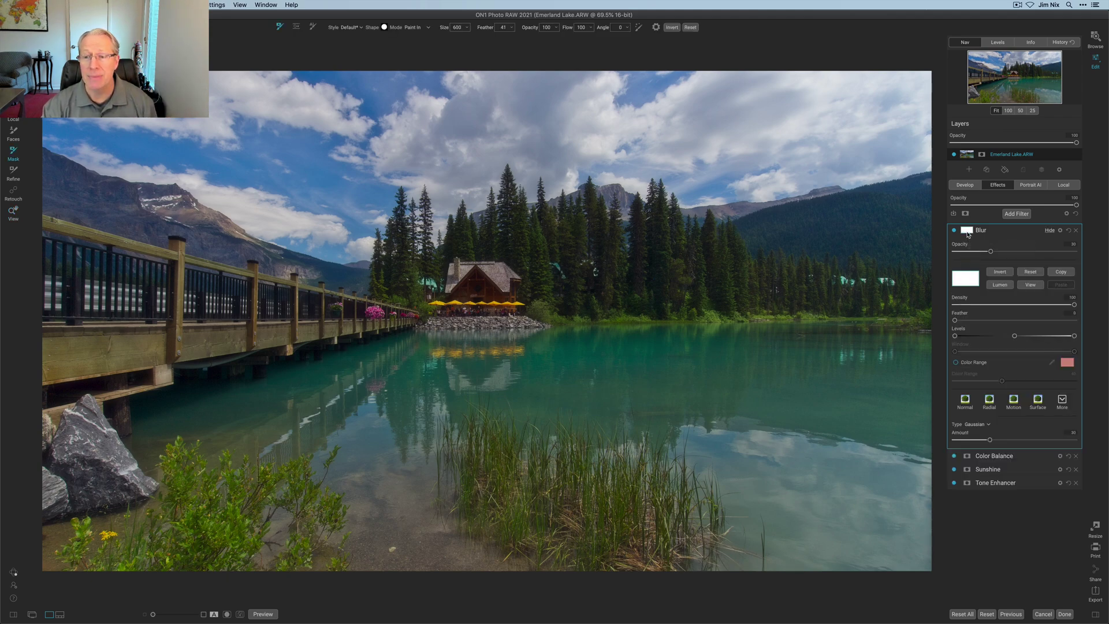
{"action": "left_click", "coordinate": [1001, 273]}
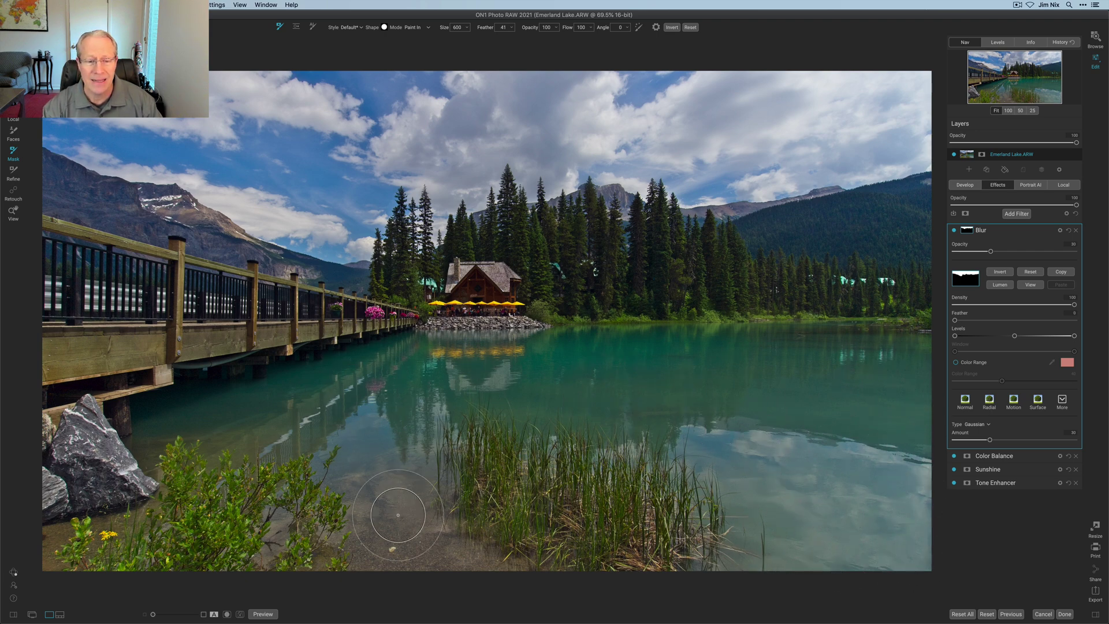
{"action": "left_click", "coordinate": [371, 527]}
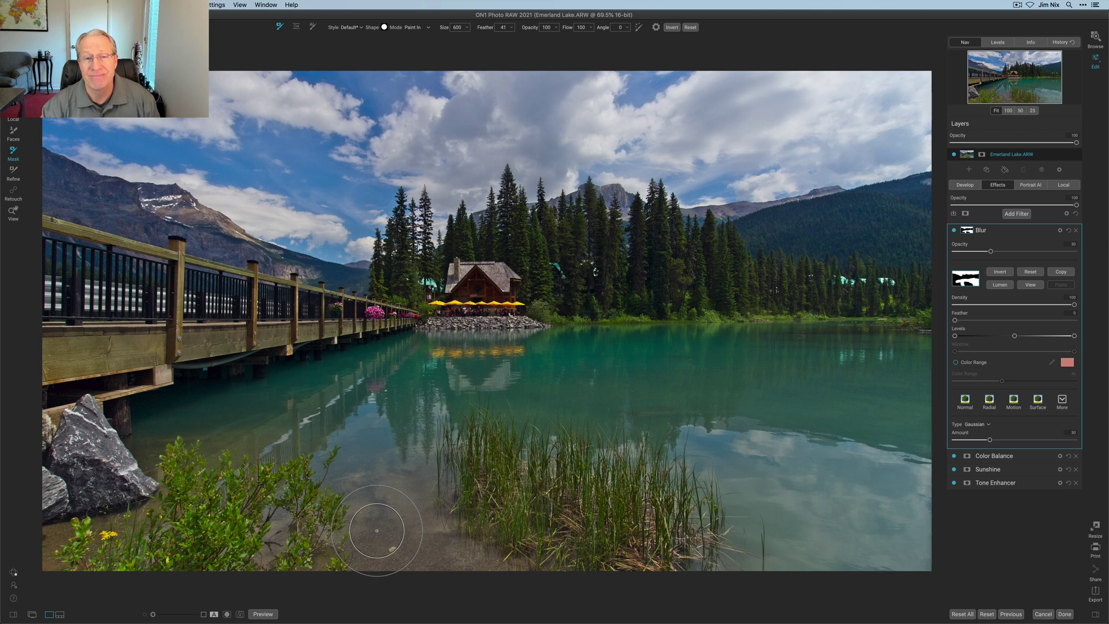
{"action": "left_click", "coordinate": [1030, 284]}
{"action": "left_click_drag", "start_coordinate": [788, 503], "coordinate": [837, 497]}
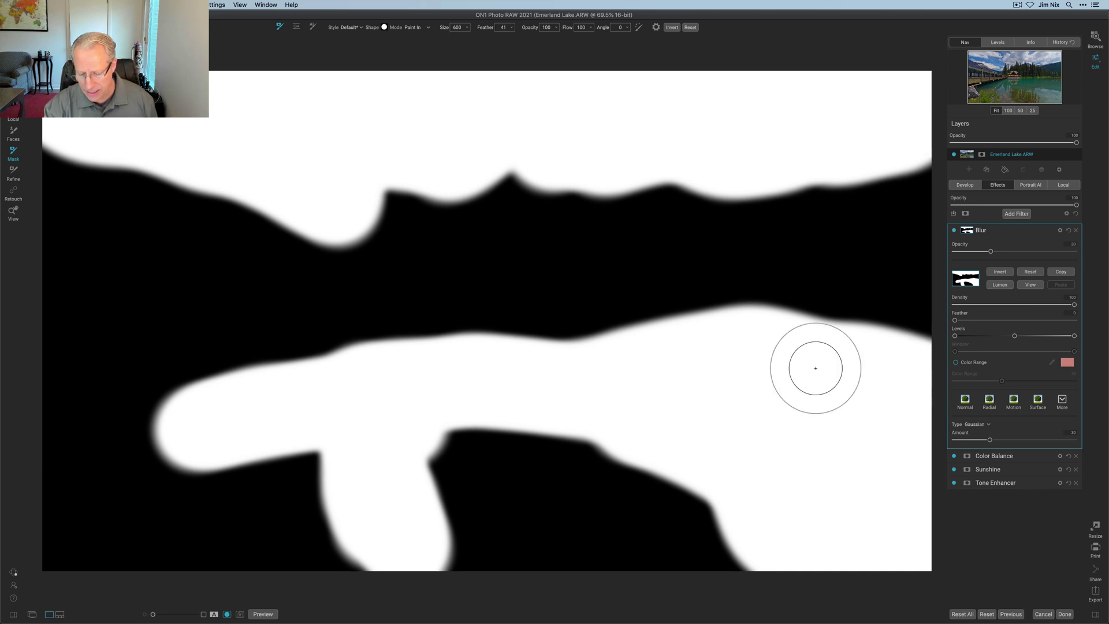
{"action": "key", "text": "super+m"}
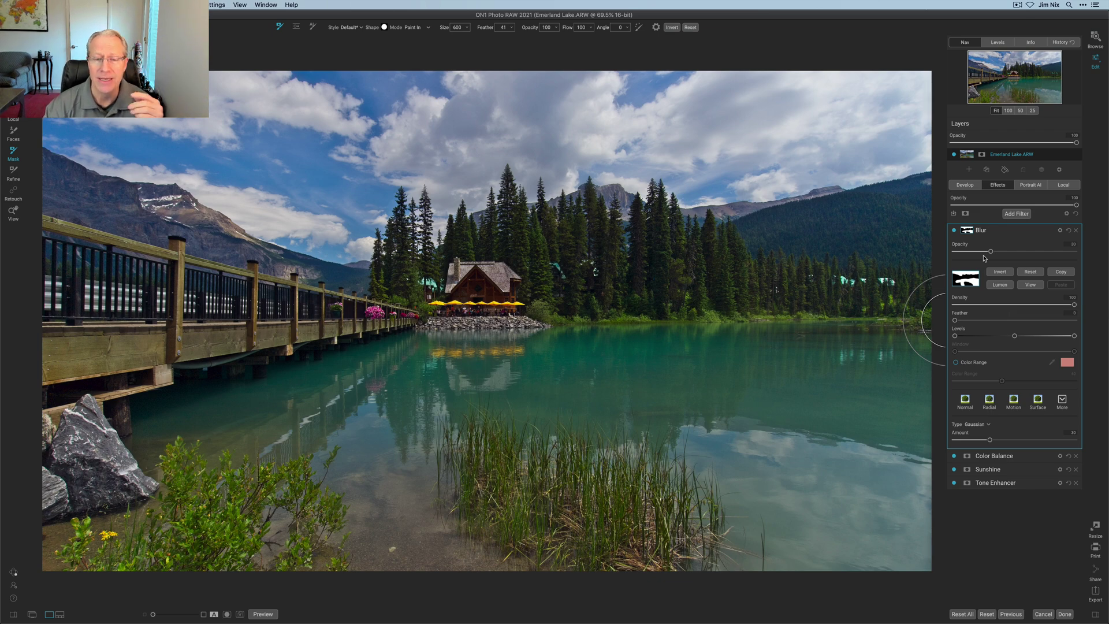
Add a second Tone Enhancer filter with Detail at about 7 and Clarity at about 14.
{"action": "left_click", "coordinate": [1012, 216]}
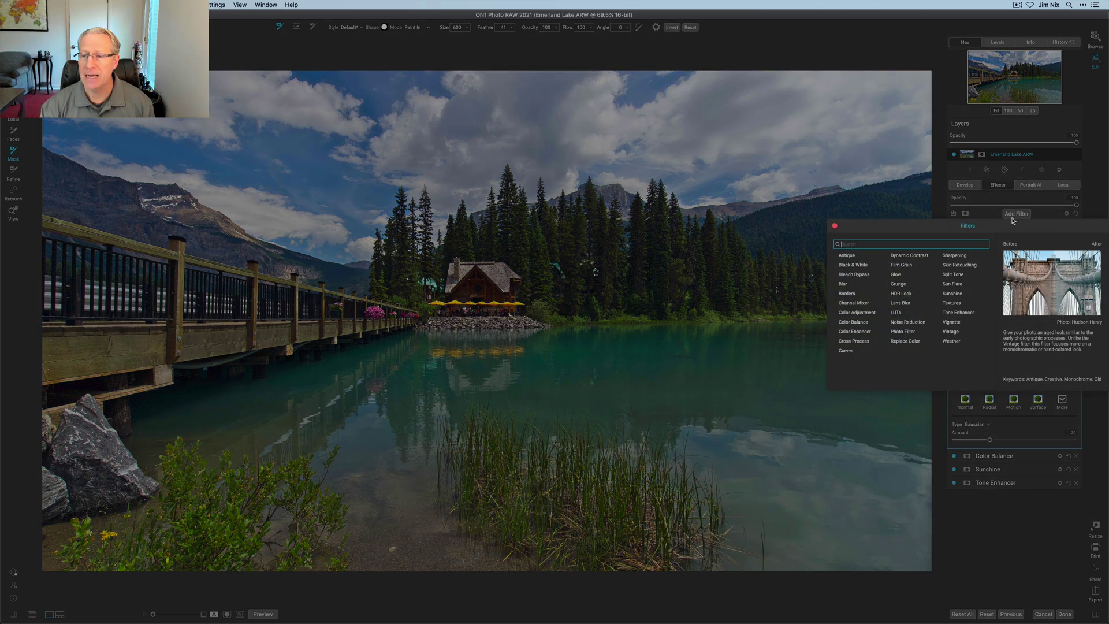
{"action": "left_click", "coordinate": [959, 312]}
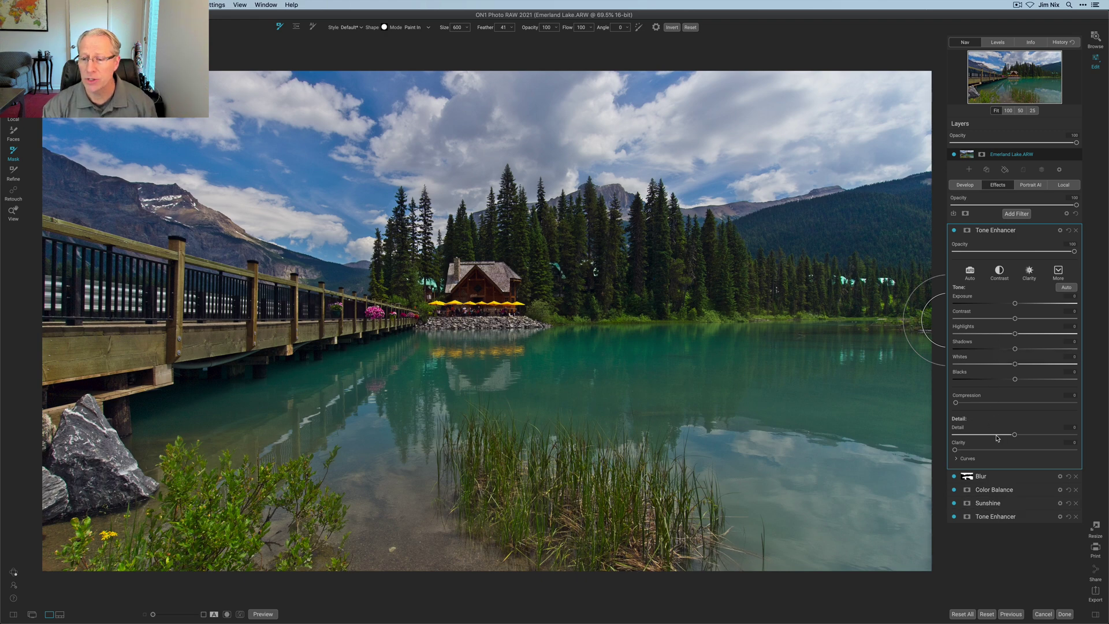
{"action": "left_click_drag", "start_coordinate": [1015, 435], "coordinate": [1040, 435]}
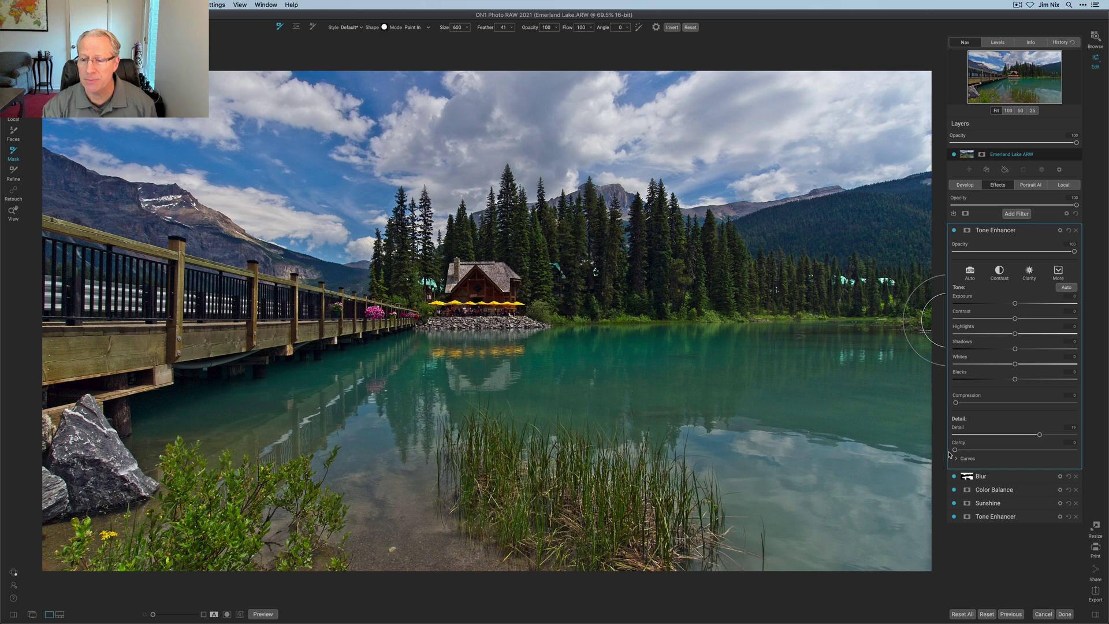
{"action": "mouse_move", "coordinate": [955, 450]}
{"action": "left_mouse_down"}
{"action": "mouse_move", "coordinate": [982, 451]}
{"action": "mouse_move", "coordinate": [973, 451]}
{"action": "left_mouse_up"}
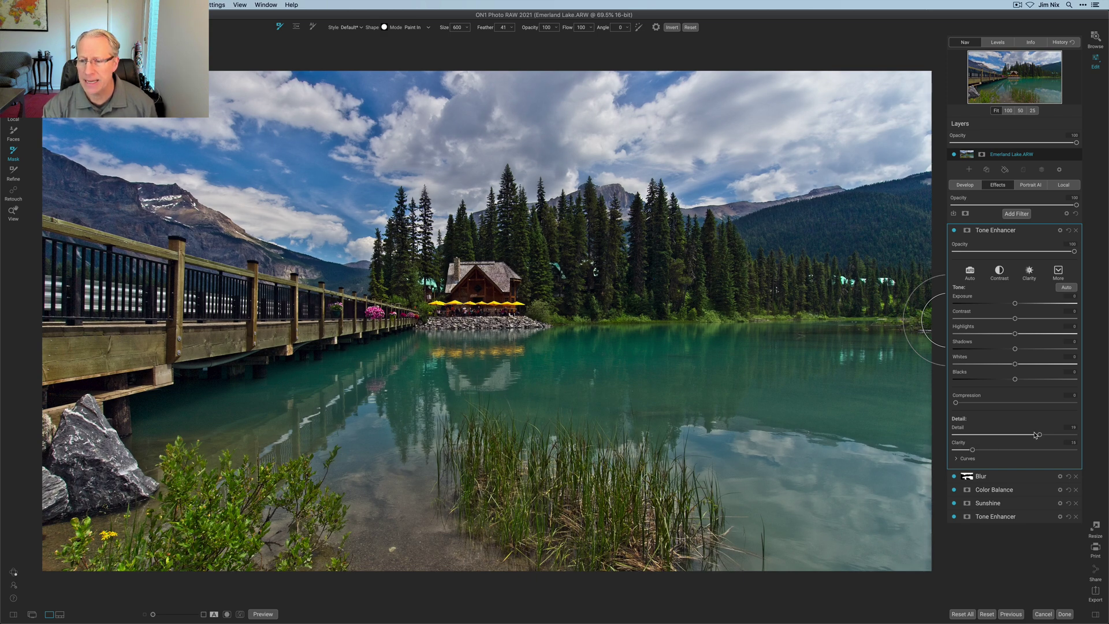
{"action": "left_click_drag", "start_coordinate": [1040, 434], "coordinate": [1024, 436]}
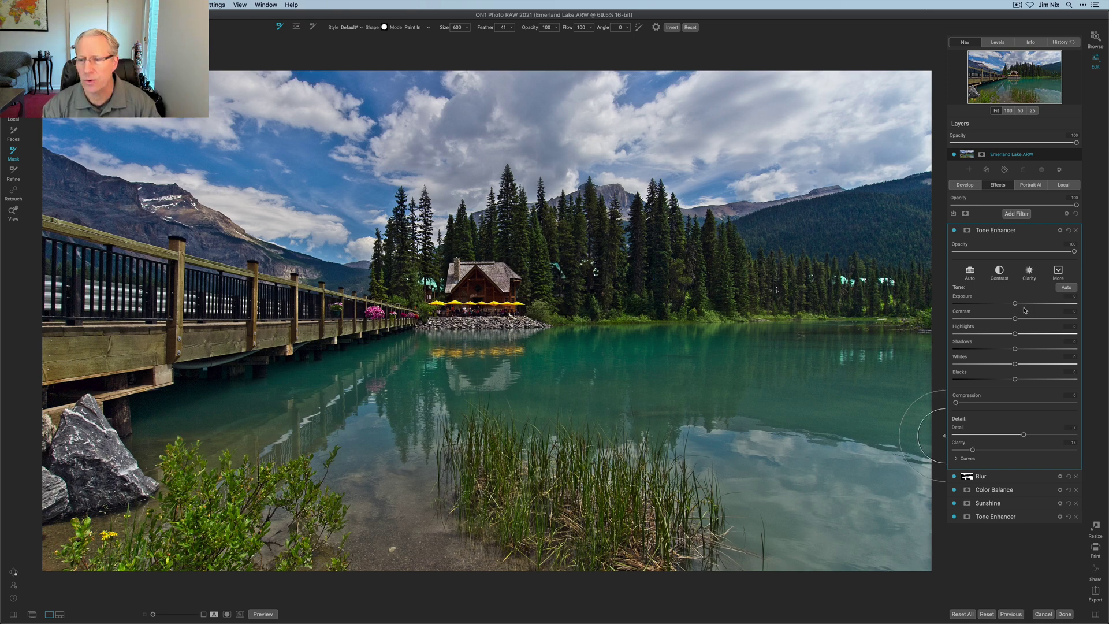
Invert the newest Tone Enhancer's mask and paint the effect into the mountains, trees, bridge, rocks and grasses with a size 350 brush.
{"action": "left_click", "coordinate": [968, 231]}
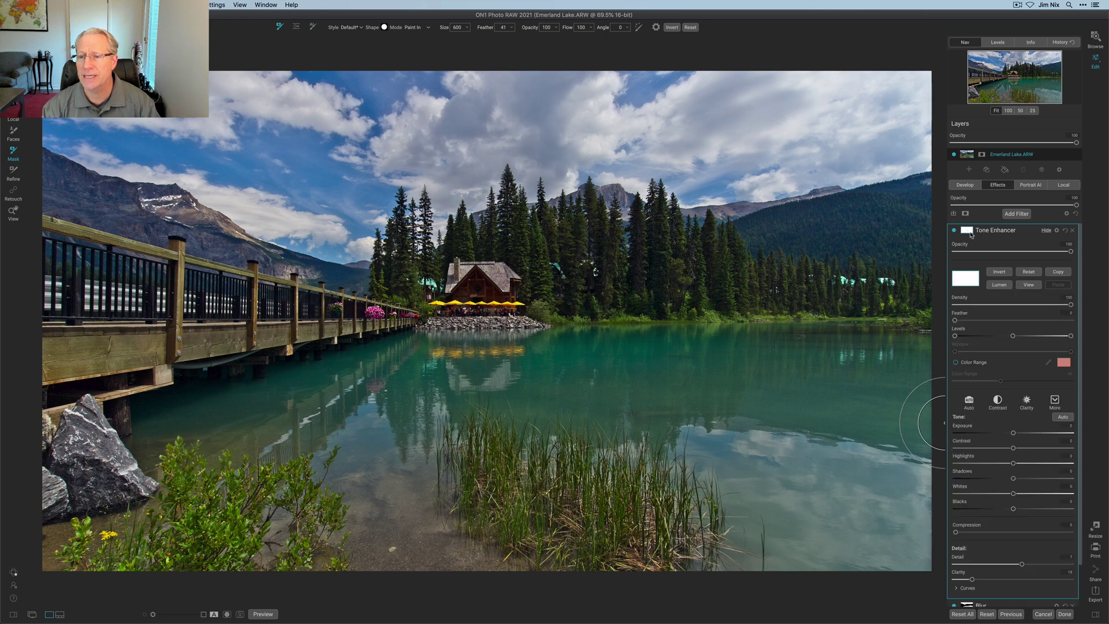
{"action": "left_click", "coordinate": [999, 272]}
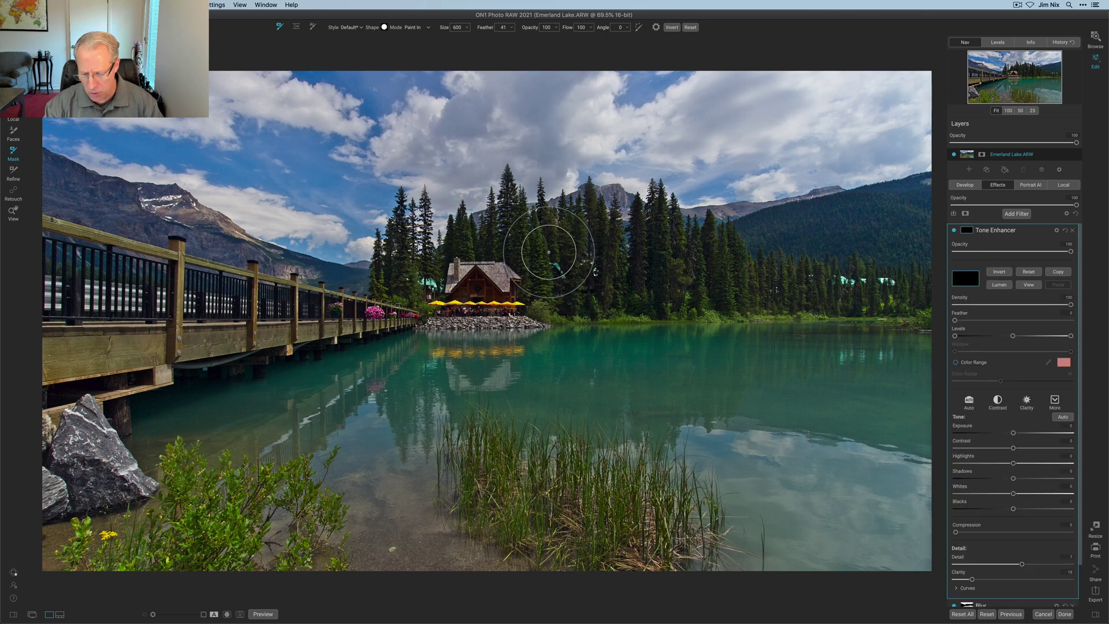
{"action": "key", "text": "bracketleft"}
{"action": "key", "text": "bracketleft"}
{"action": "key", "text": "bracketleft"}
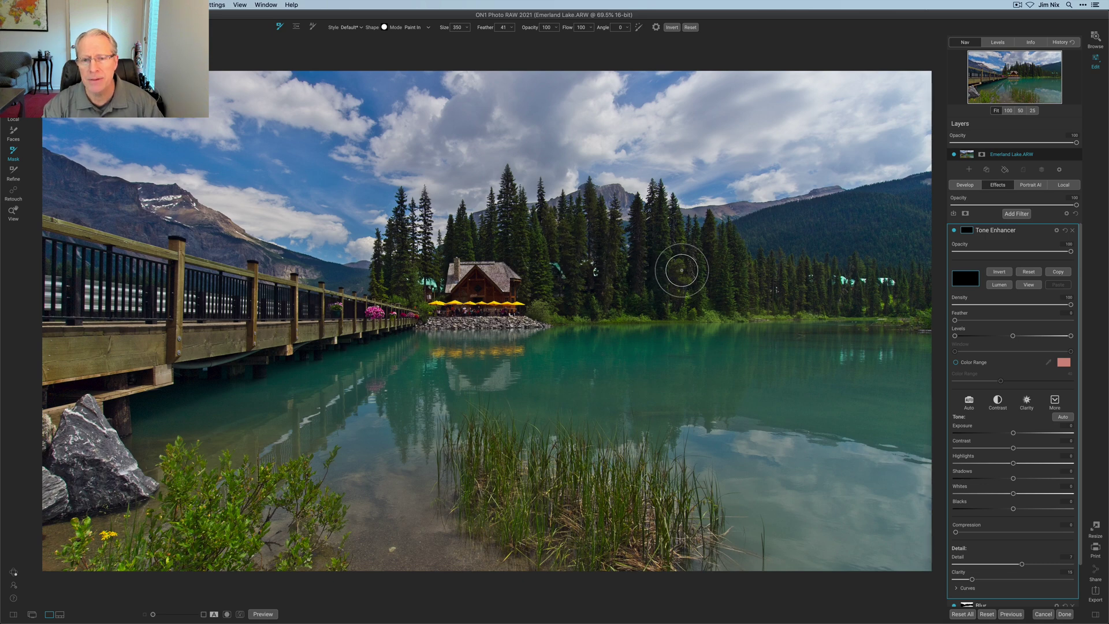
{"action": "mouse_move", "coordinate": [855, 293]}
{"action": "left_mouse_down"}
{"action": "mouse_move", "coordinate": [911, 309]}
{"action": "mouse_move", "coordinate": [725, 292]}
{"action": "left_mouse_up"}
{"action": "mouse_move", "coordinate": [925, 303]}
{"action": "left_mouse_down"}
{"action": "mouse_move", "coordinate": [649, 296]}
{"action": "mouse_move", "coordinate": [666, 244]}
{"action": "mouse_move", "coordinate": [598, 231]}
{"action": "mouse_move", "coordinate": [583, 252]}
{"action": "mouse_move", "coordinate": [664, 283]}
{"action": "mouse_move", "coordinate": [476, 288]}
{"action": "mouse_move", "coordinate": [546, 223]}
{"action": "mouse_move", "coordinate": [420, 260]}
{"action": "mouse_move", "coordinate": [422, 276]}
{"action": "mouse_move", "coordinate": [475, 295]}
{"action": "left_mouse_up"}
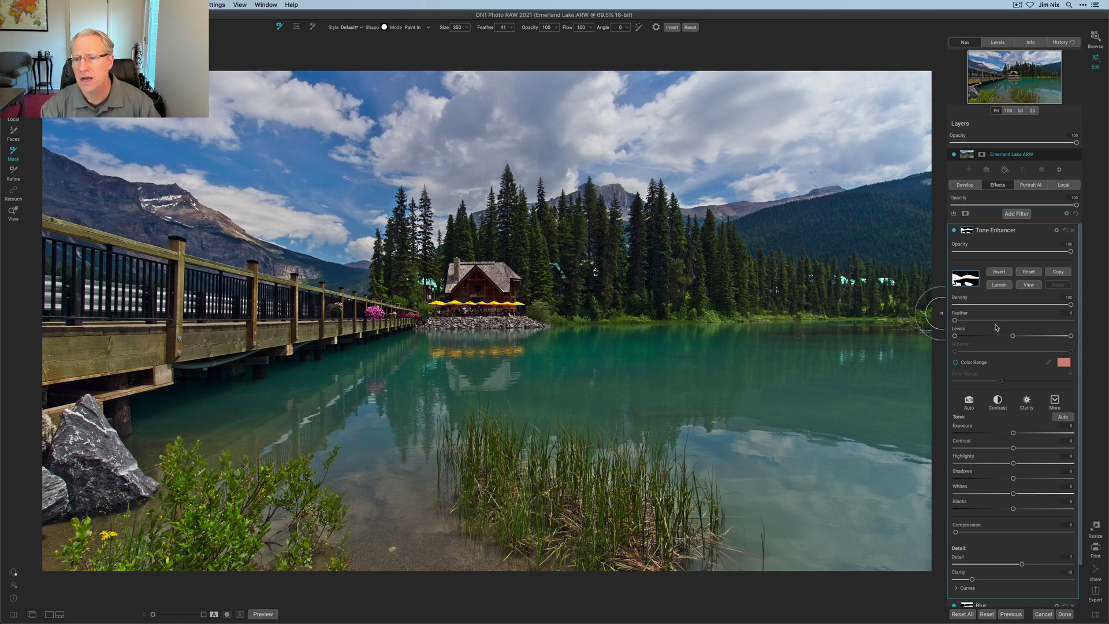
Check the Tone Enhancer mask view and paint over the missed spots around the bridge, mountainside and trees.
{"action": "key", "text": "super+m"}
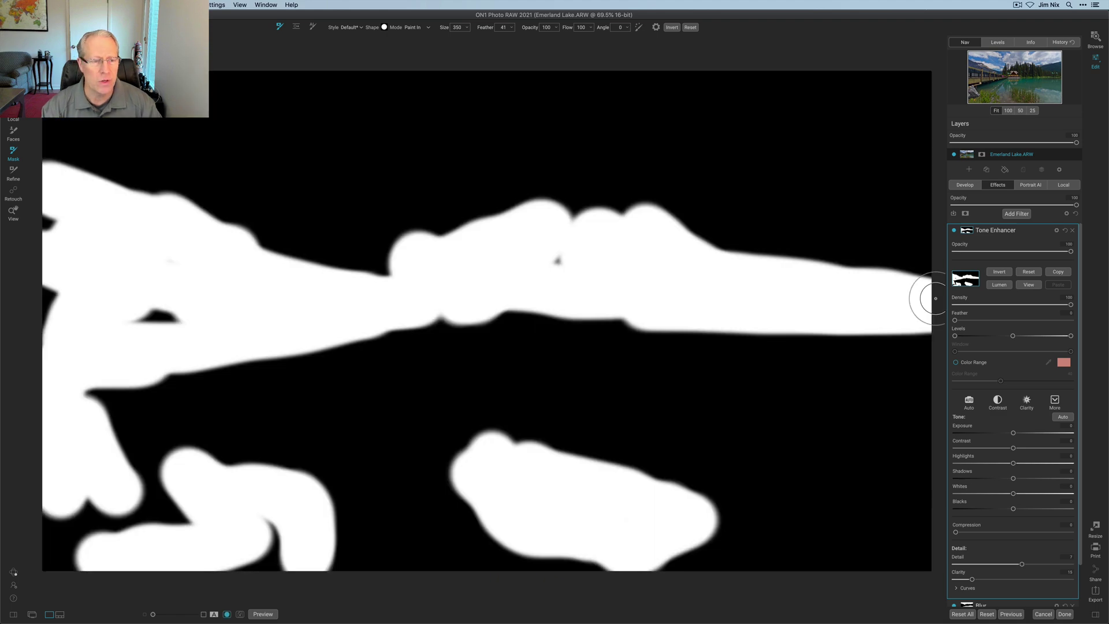
{"action": "mouse_move", "coordinate": [149, 256]}
{"action": "left_mouse_down"}
{"action": "mouse_move", "coordinate": [92, 264]}
{"action": "mouse_move", "coordinate": [48, 229]}
{"action": "mouse_move", "coordinate": [33, 367]}
{"action": "left_mouse_up"}
{"action": "left_click", "coordinate": [555, 272]}
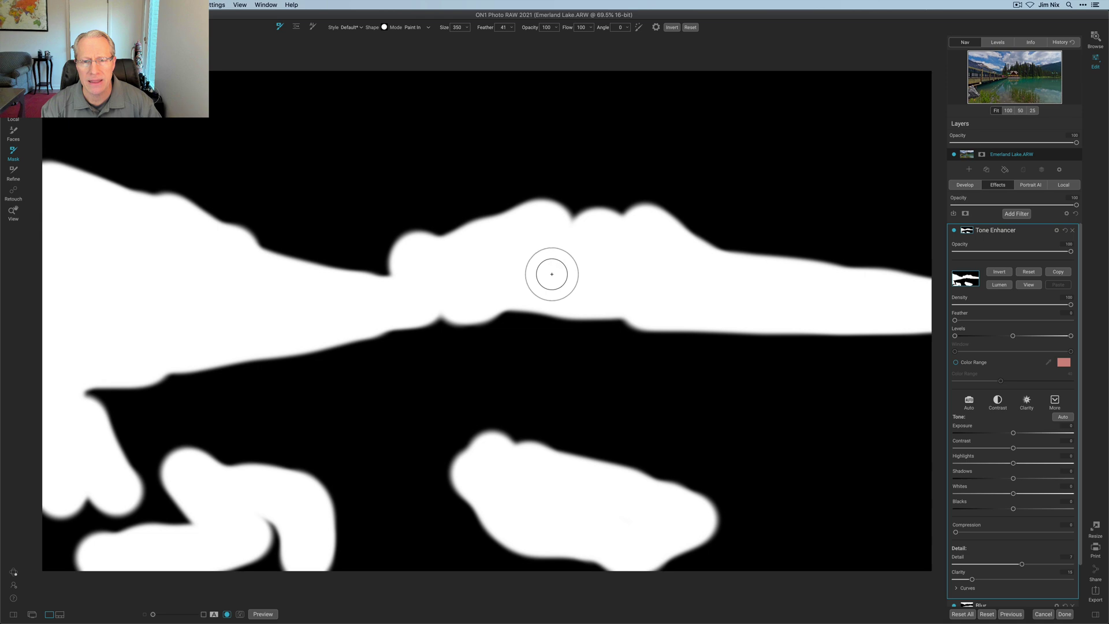
{"action": "key", "text": "super+m"}
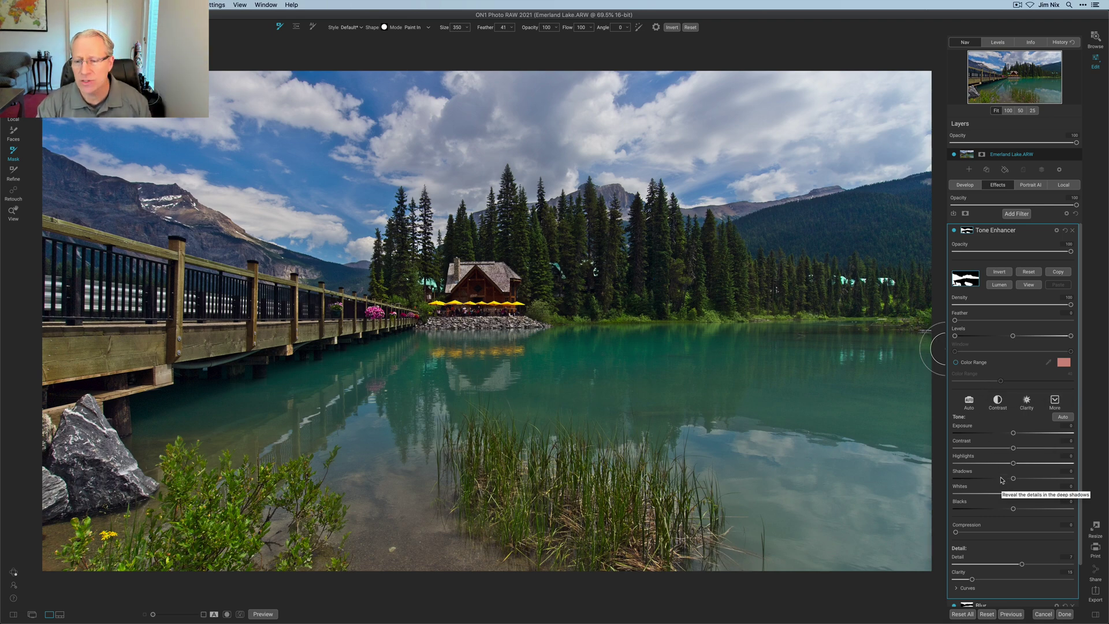
Raise the masked Tone Enhancer's exposure to about 0.1, compare the filter on and off, and collapse its settings.
{"action": "mouse_move", "coordinate": [1014, 434]}
{"action": "left_mouse_down"}
{"action": "mouse_move", "coordinate": [1029, 432]}
{"action": "mouse_move", "coordinate": [1015, 433]}
{"action": "left_mouse_up"}
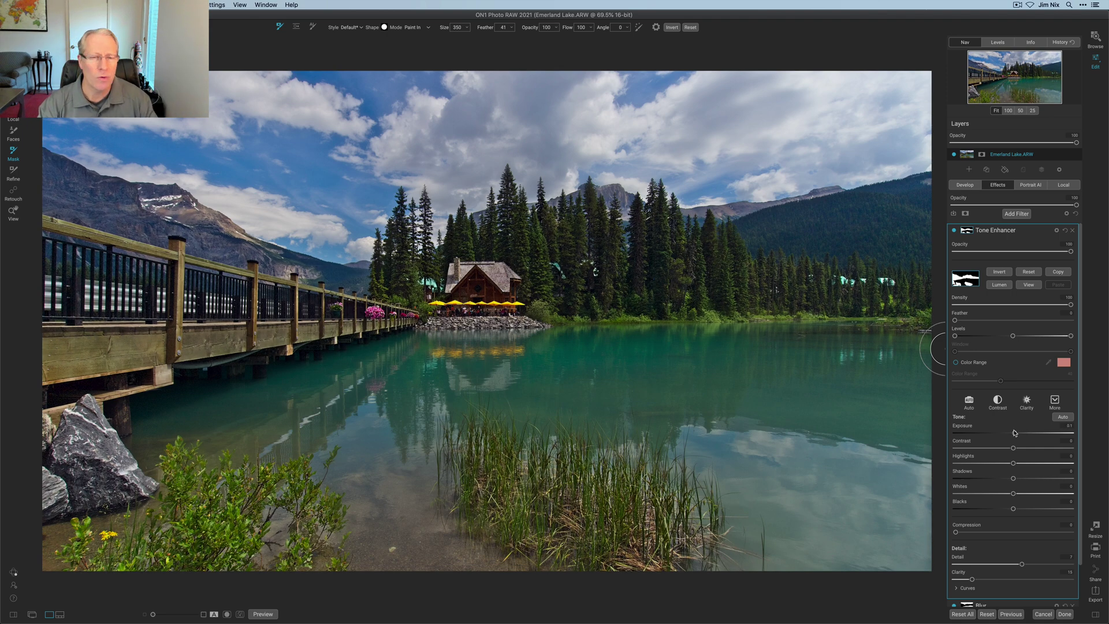
{"action": "left_click", "coordinate": [954, 230]}
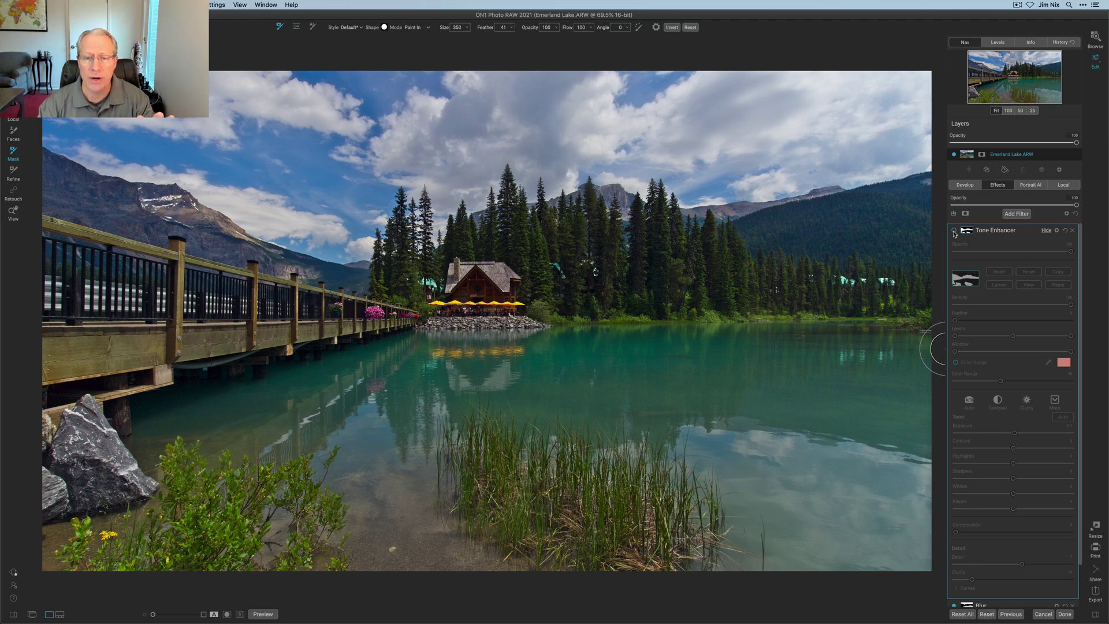
{"action": "left_click", "coordinate": [953, 230]}
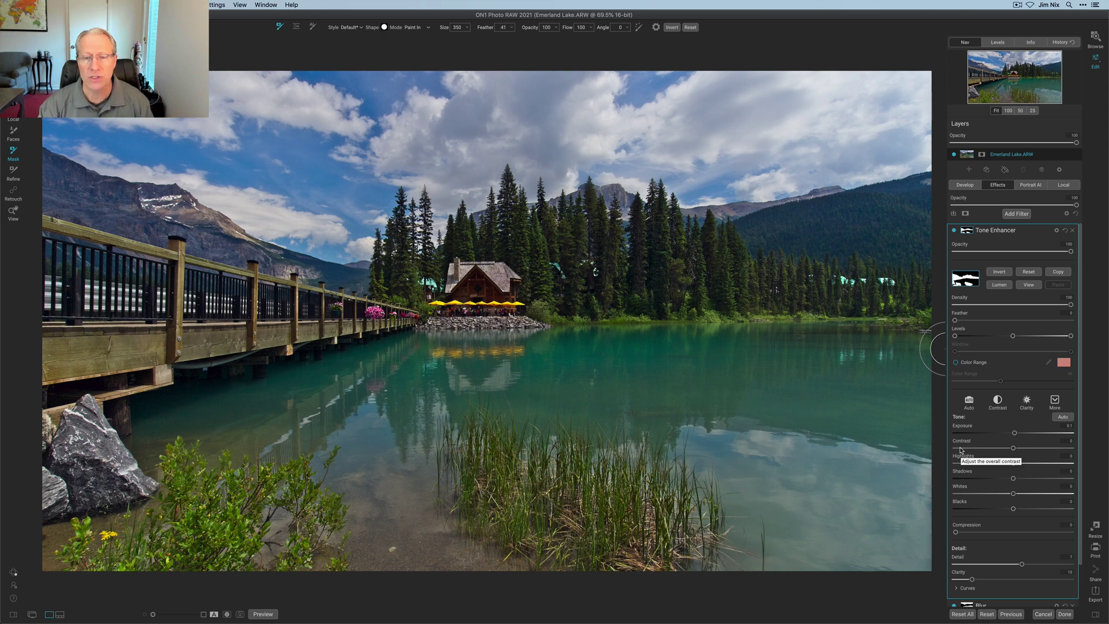
{"action": "left_click", "coordinate": [1030, 234]}
Add a Color Enhancer filter, cool its temperature, and lower the blue color range's saturation to about -10.
{"action": "left_click", "coordinate": [1016, 214]}
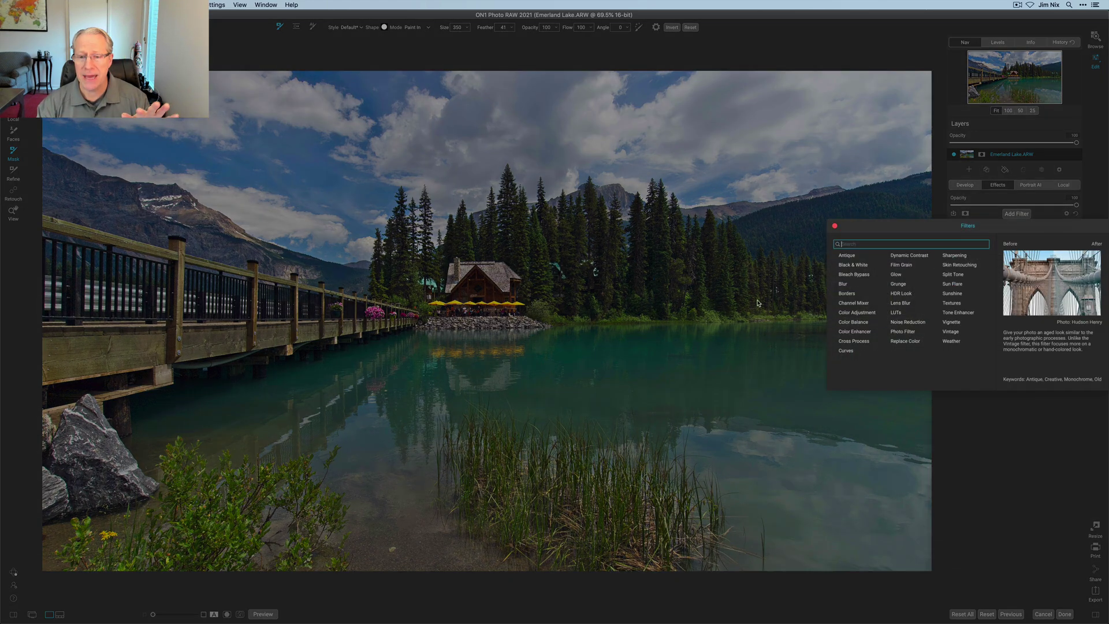
{"action": "left_click", "coordinate": [858, 336]}
{"action": "left_click_drag", "start_coordinate": [1012, 327], "coordinate": [982, 327]}
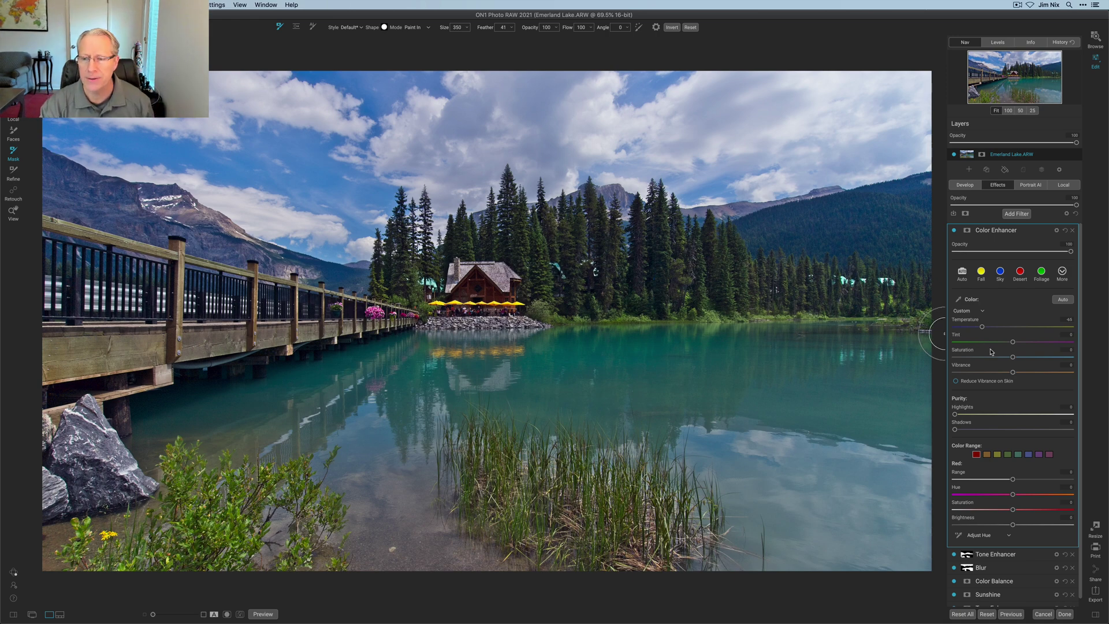
{"action": "left_click", "coordinate": [1027, 455]}
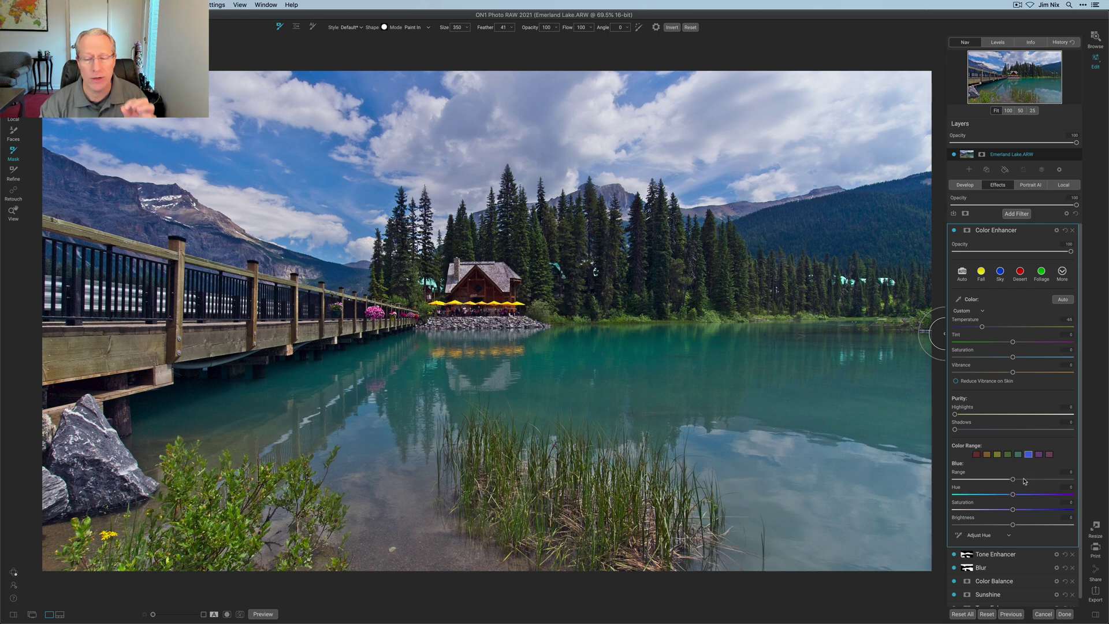
{"action": "left_click_drag", "start_coordinate": [1013, 510], "coordinate": [1000, 512]}
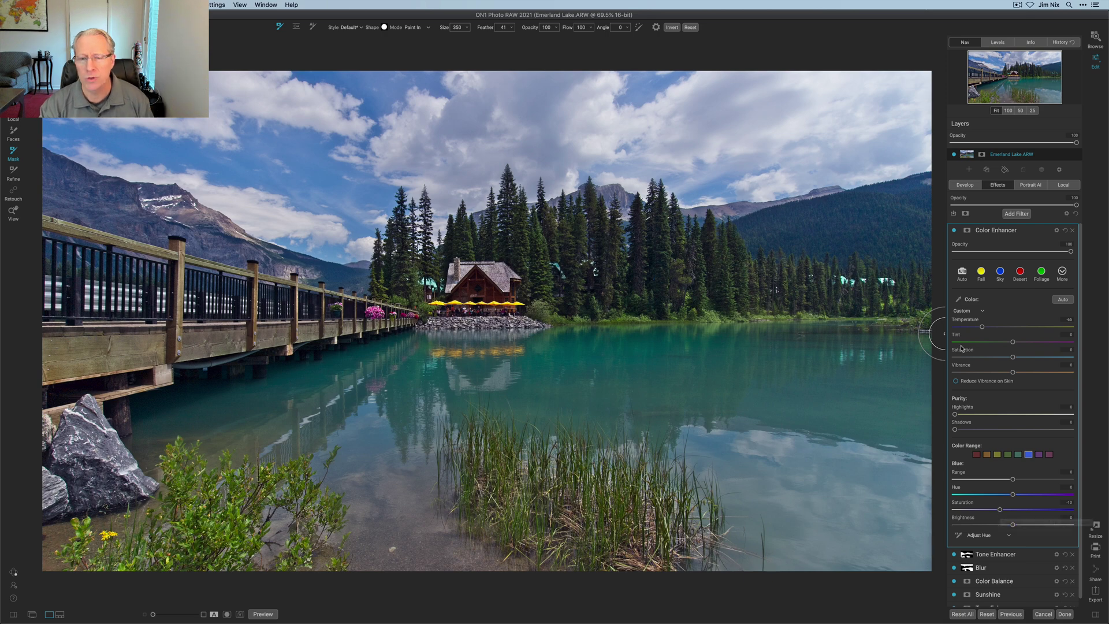
{"action": "mouse_move", "coordinate": [983, 329]}
{"action": "left_mouse_down"}
{"action": "mouse_move", "coordinate": [995, 328]}
{"action": "mouse_move", "coordinate": [981, 330]}
{"action": "left_mouse_up"}
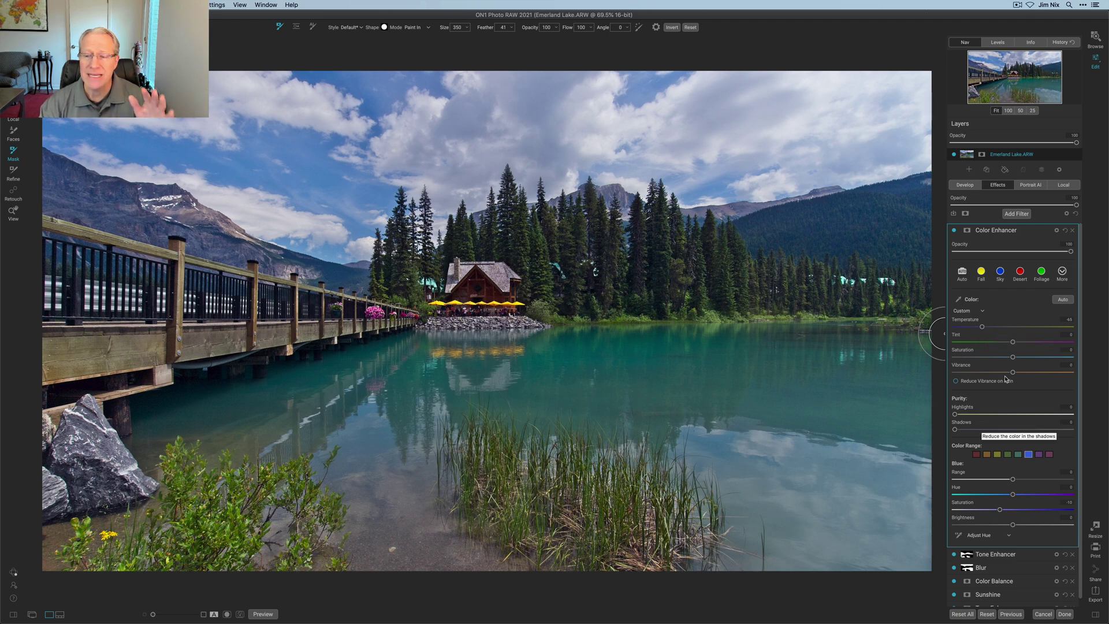
Lower the Color Enhancer's overall saturation slightly, raise vibrance to about 17, and compare the filter on and off.
{"action": "left_click_drag", "start_coordinate": [1013, 357], "coordinate": [1035, 376]}
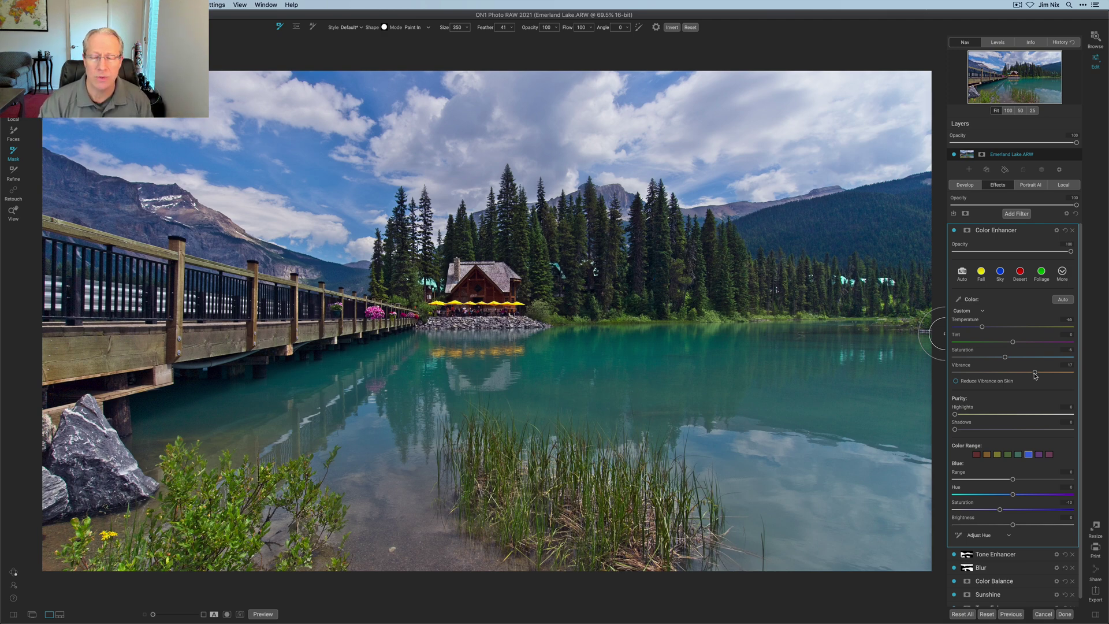
{"action": "left_click", "coordinate": [954, 232]}
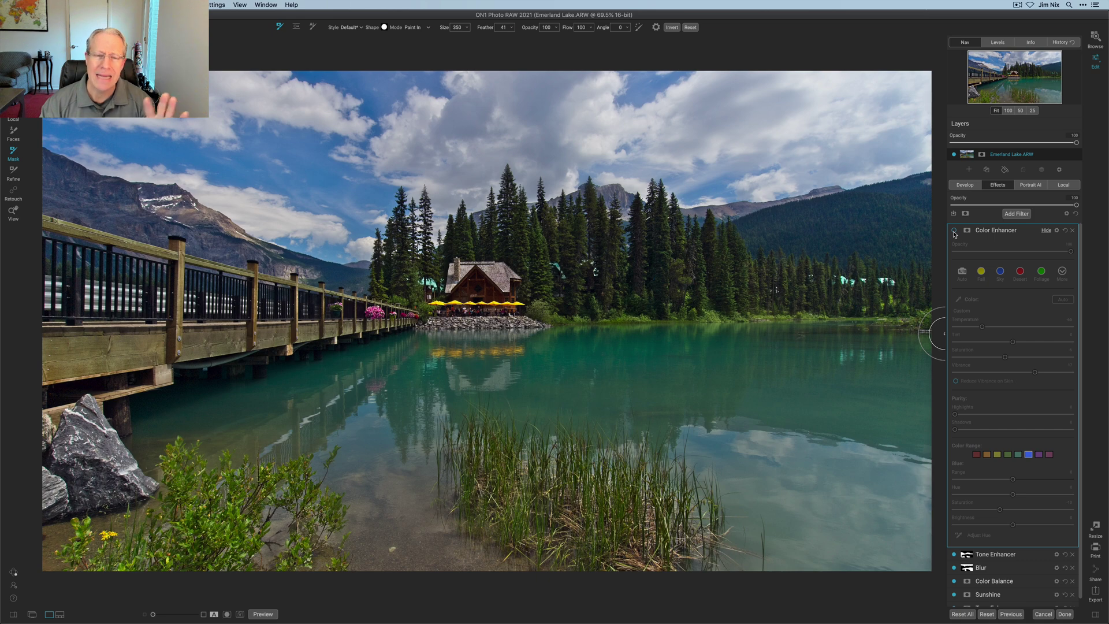
{"action": "left_click", "coordinate": [954, 232]}
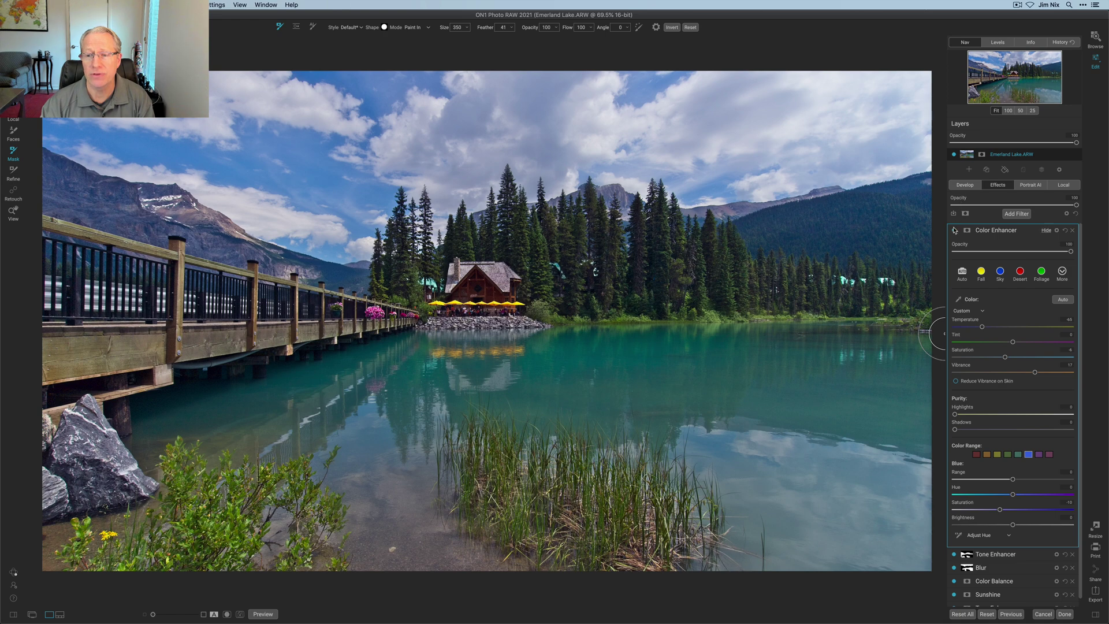
{"action": "left_click", "coordinate": [954, 231]}
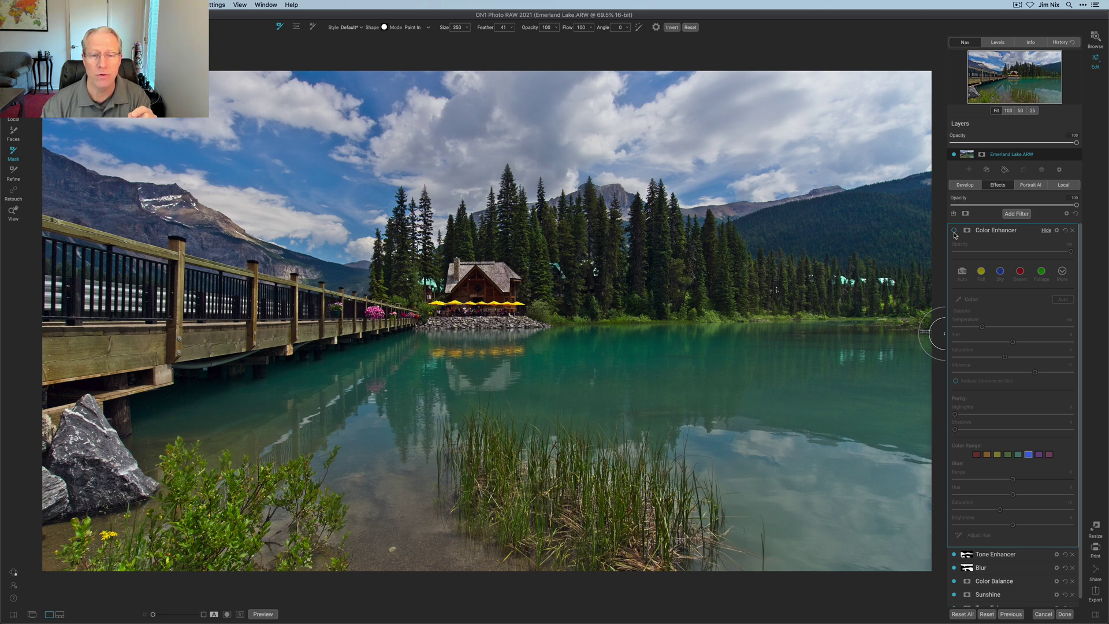
{"action": "left_click", "coordinate": [954, 232]}
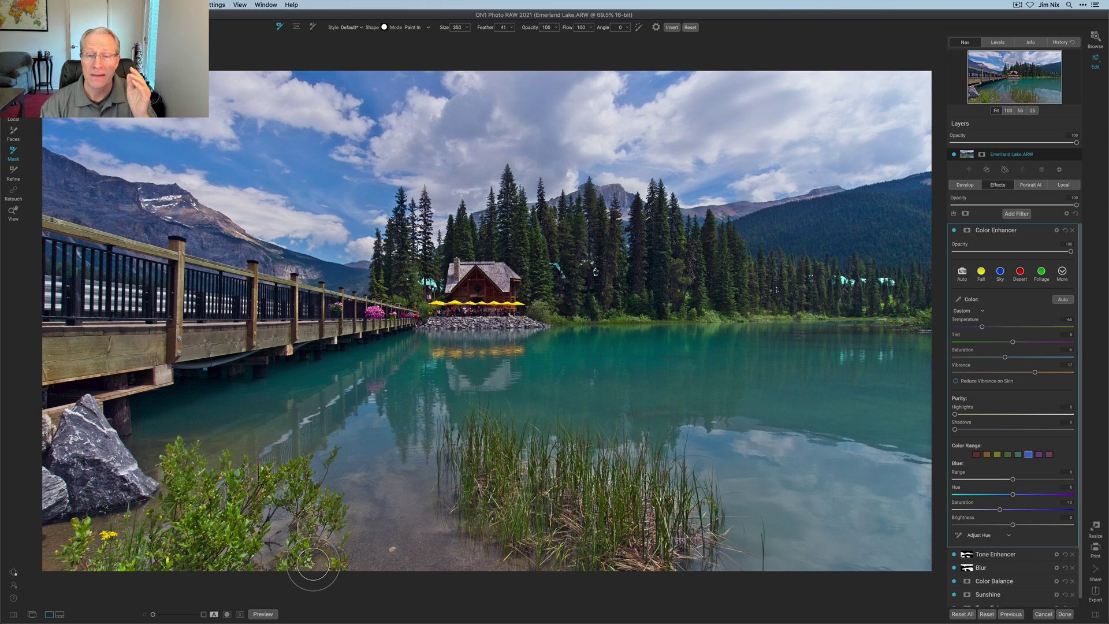
Compare the edited photo with the original using the full preview and a sliding split view, and collapse the Color Enhancer settings.
{"action": "left_click", "coordinate": [263, 614]}
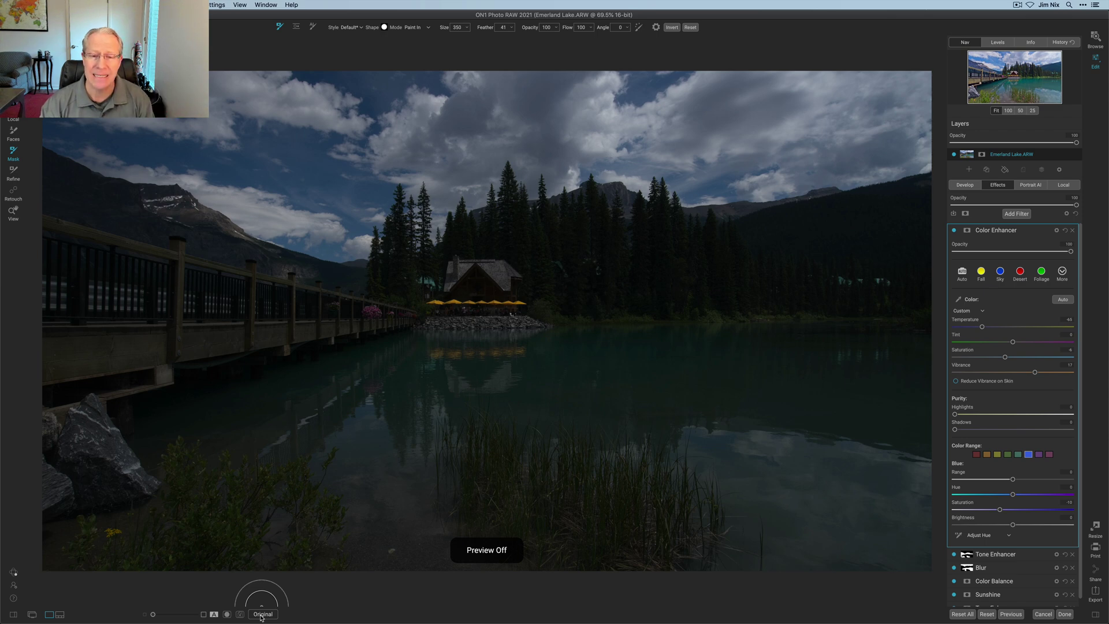
{"action": "left_click", "coordinate": [263, 614]}
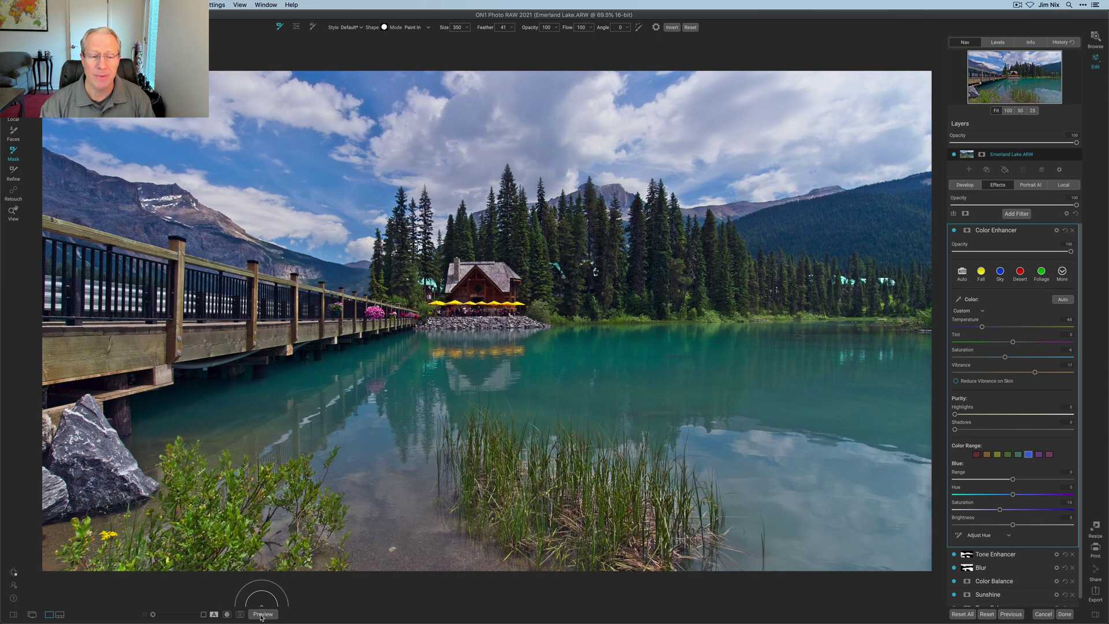
{"action": "left_click", "coordinate": [214, 614]}
{"action": "left_click_drag", "start_coordinate": [486, 322], "coordinate": [333, 320]}
{"action": "left_click_drag", "start_coordinate": [450, 328], "coordinate": [398, 342]}
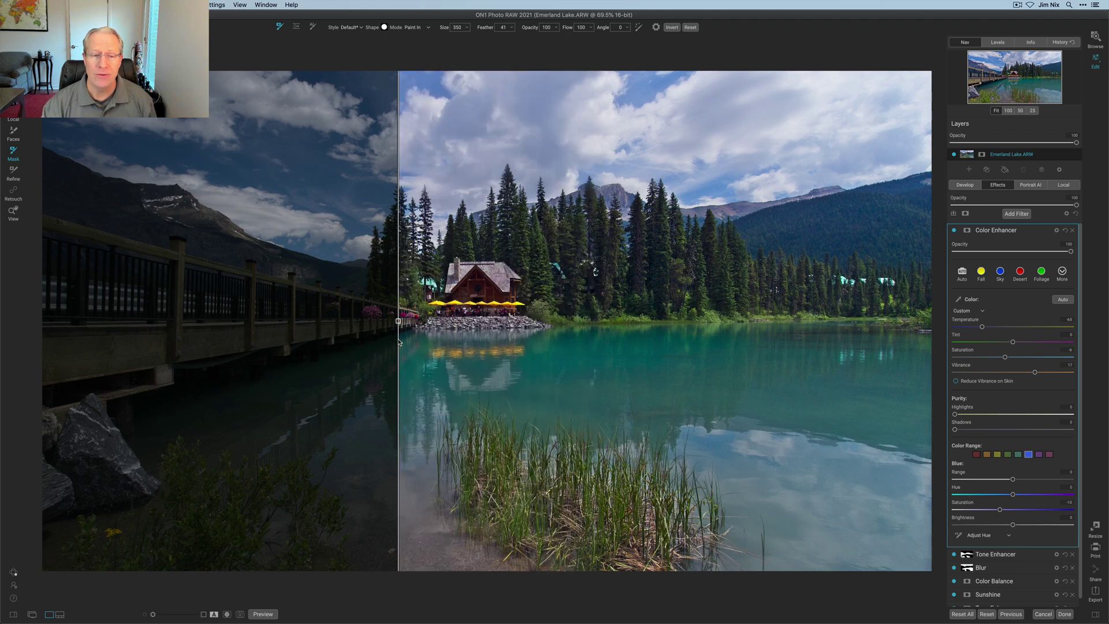
{"action": "left_click", "coordinate": [214, 612]}
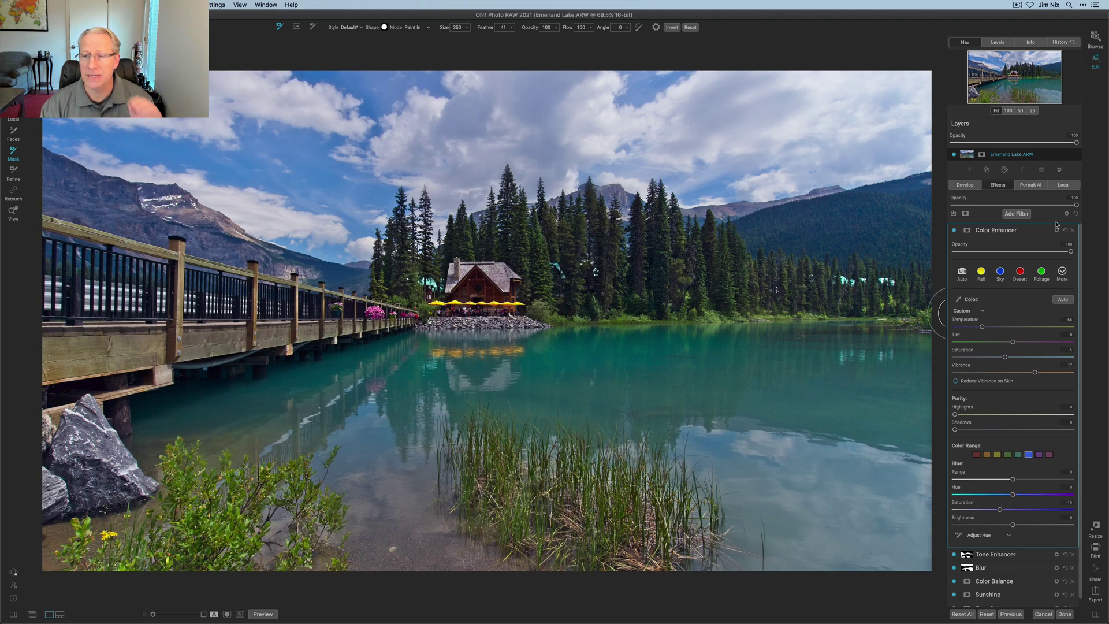
{"action": "left_click", "coordinate": [1029, 237]}
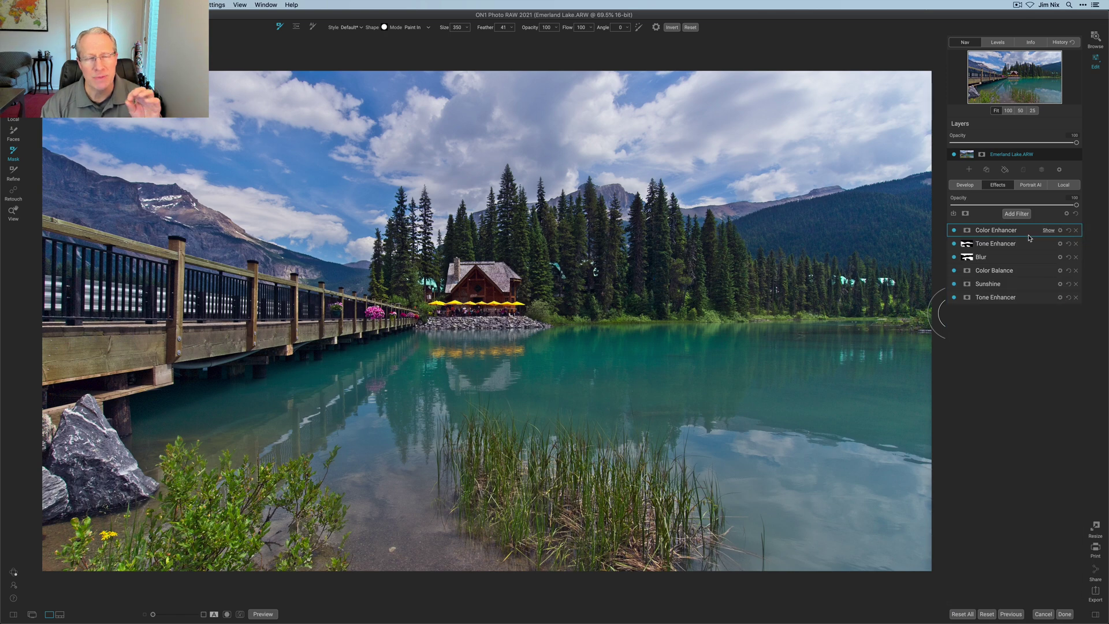